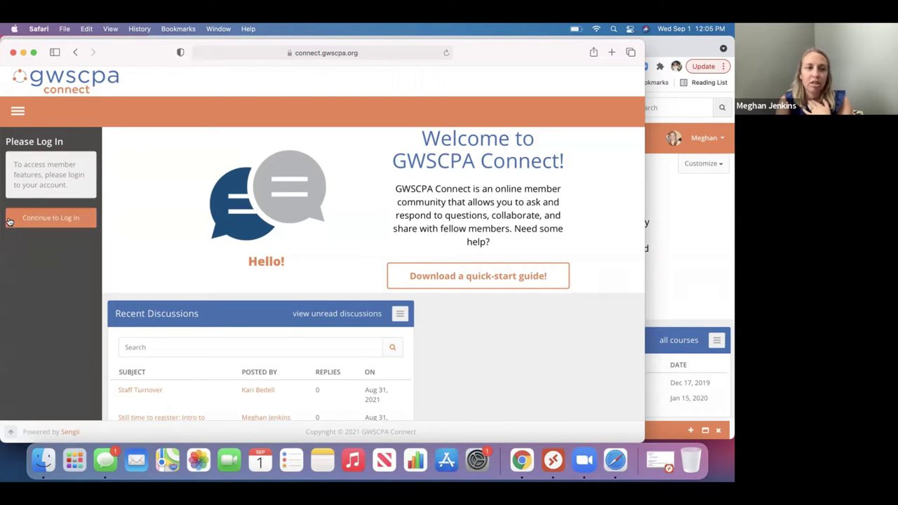
Open the member Log In page and scroll through its Password-less Login options
{"action": "left_click", "coordinate": [50, 219]}
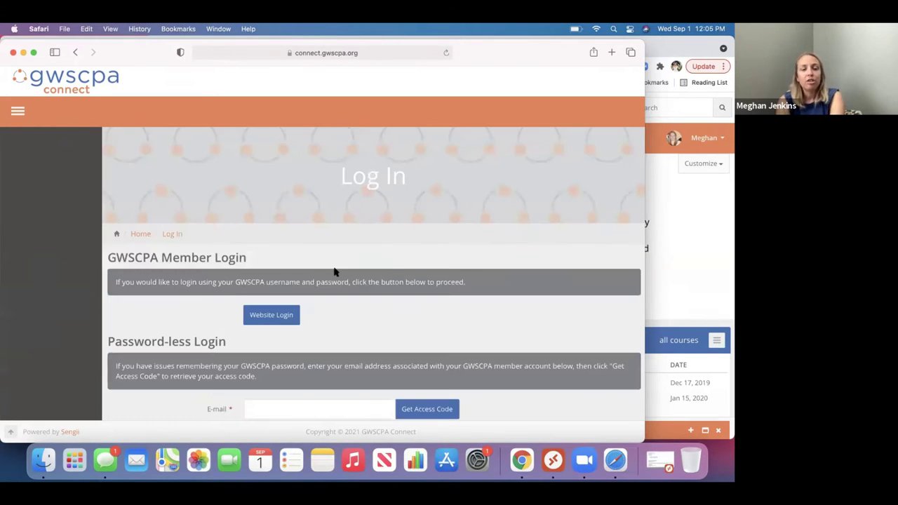
{"action": "scroll", "coordinate": [334, 272], "scroll_direction": "down", "scroll_amount": 1}
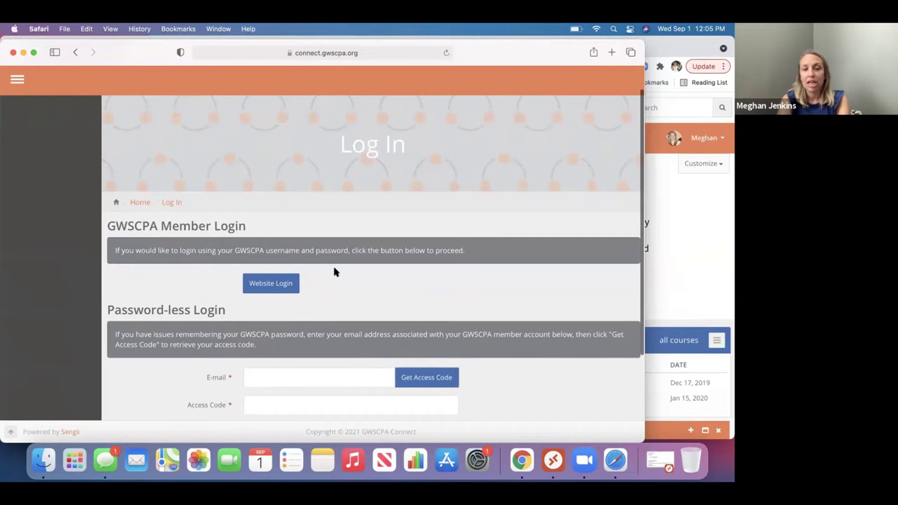
{"action": "scroll", "coordinate": [334, 272], "scroll_direction": "down", "scroll_amount": 1}
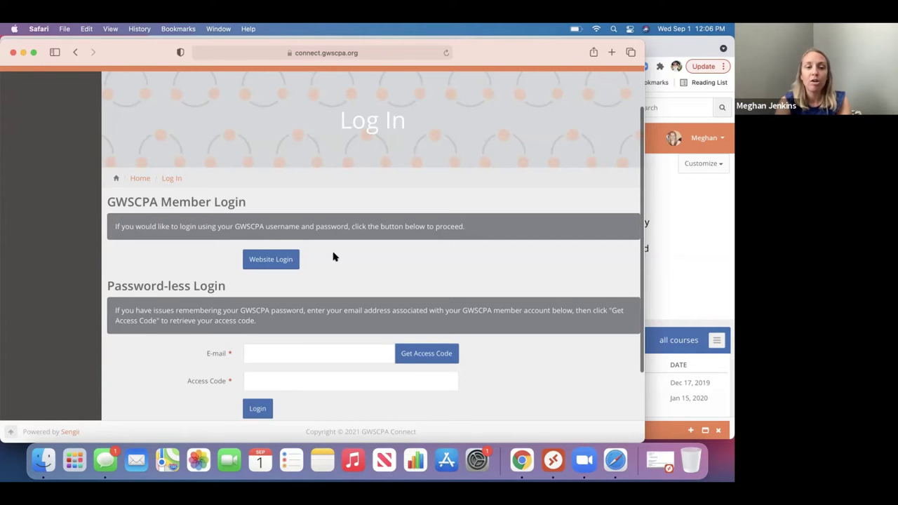
{"action": "scroll", "coordinate": [334, 256], "scroll_direction": "down", "scroll_amount": 2}
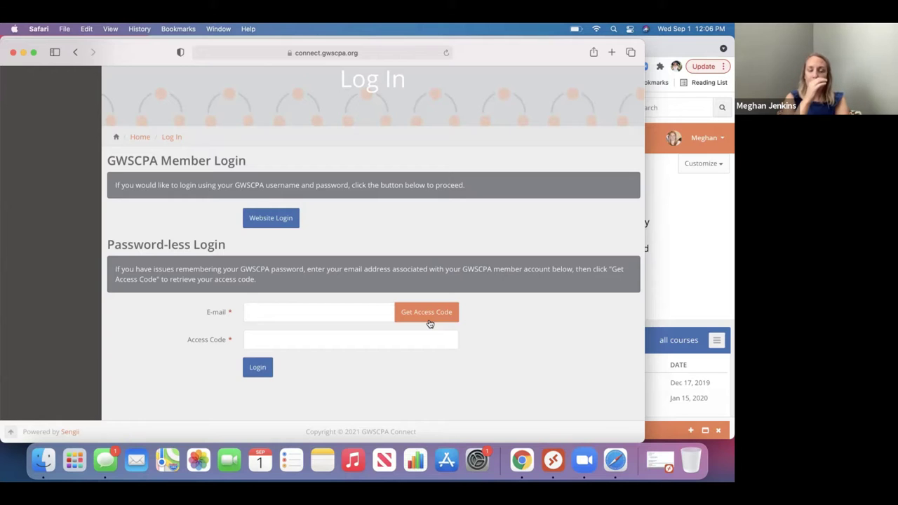
Close the login window, then scroll the home page past activity counts and Recent Messages to My Groups
{"action": "left_click", "coordinate": [12, 53]}
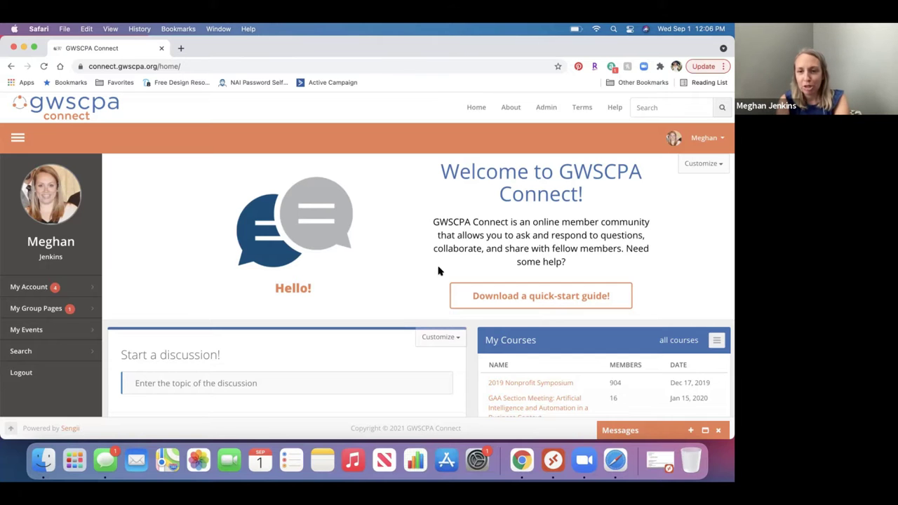
{"action": "scroll", "coordinate": [437, 271], "scroll_direction": "down", "scroll_amount": 5}
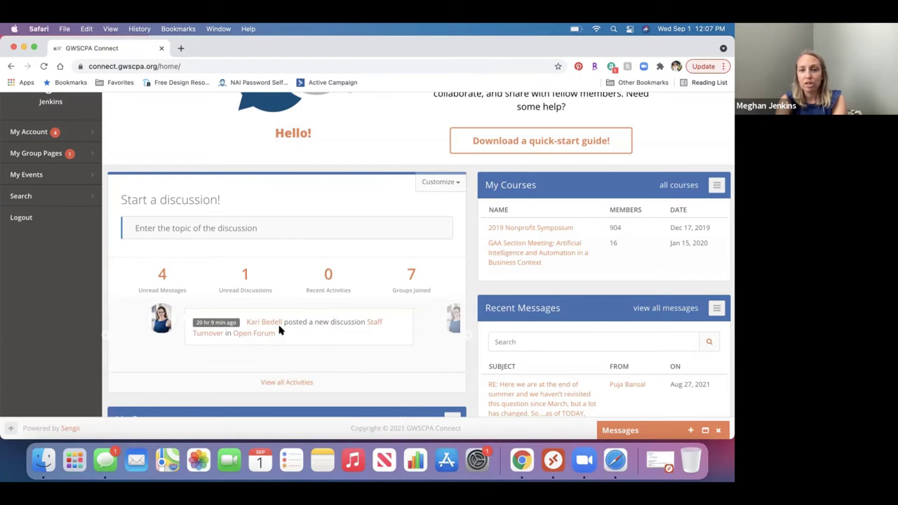
{"action": "scroll", "coordinate": [412, 268], "scroll_direction": "down", "scroll_amount": 1}
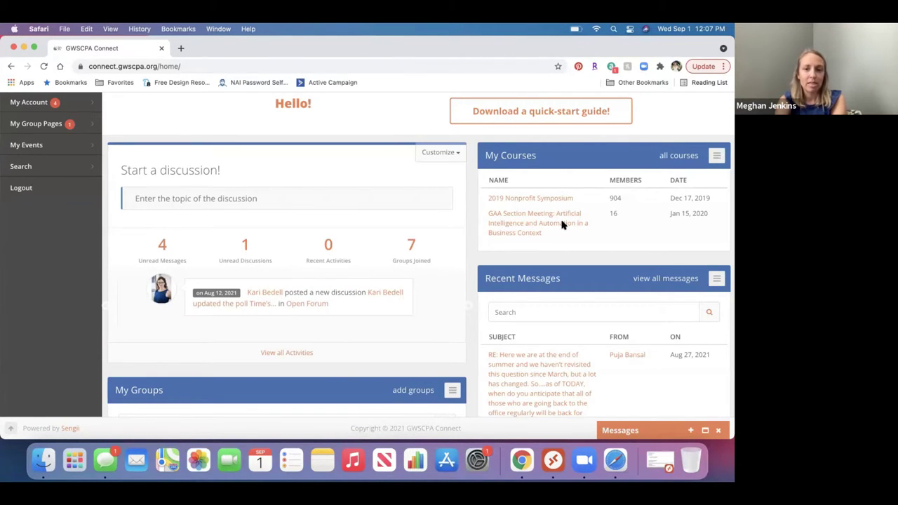
{"action": "scroll", "coordinate": [561, 225], "scroll_direction": "down", "scroll_amount": 3}
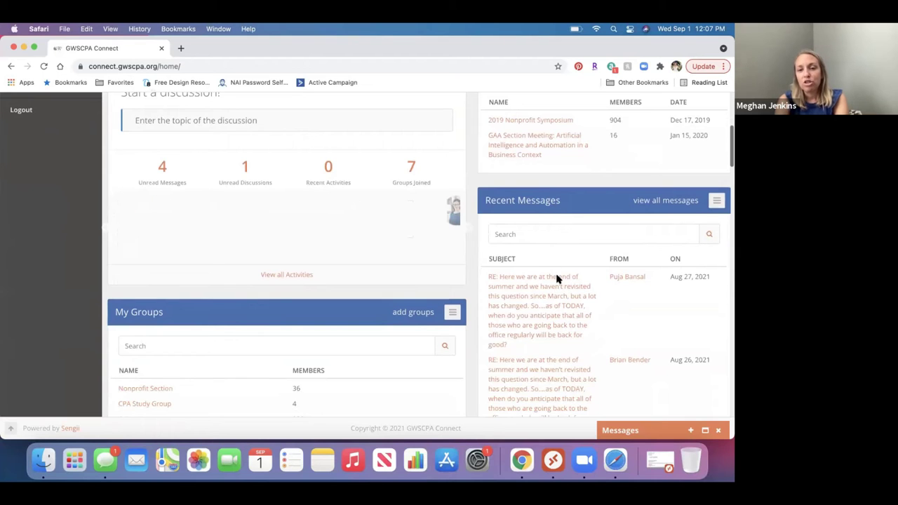
{"action": "scroll", "coordinate": [556, 279], "scroll_direction": "down", "scroll_amount": 2}
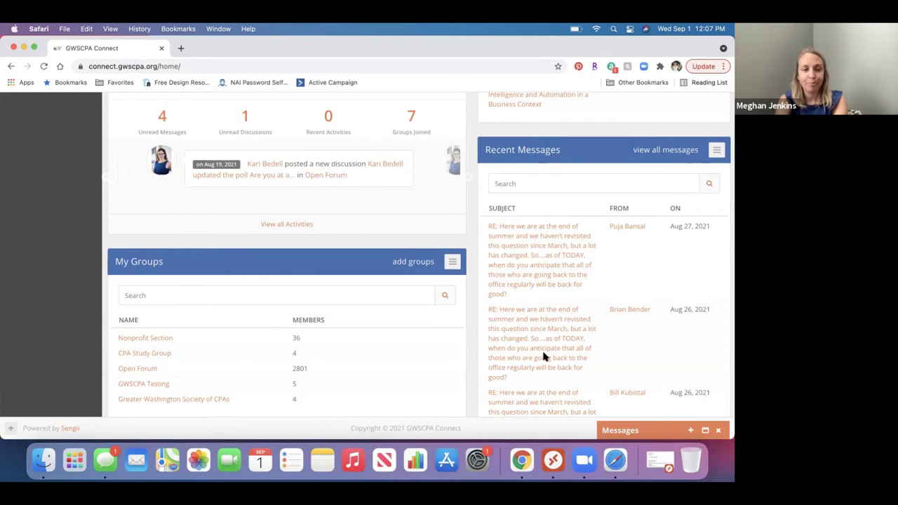
Scroll down to Upcoming Events, listing five online Open Forum events dated Sept 1, 2021
{"action": "scroll", "coordinate": [402, 301], "scroll_direction": "down", "scroll_amount": 2}
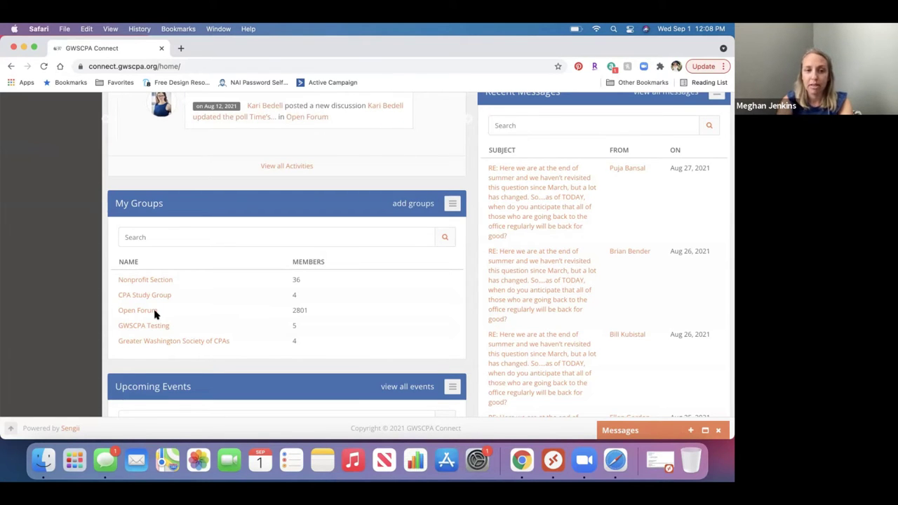
{"action": "scroll", "coordinate": [155, 313], "scroll_direction": "down", "scroll_amount": 5}
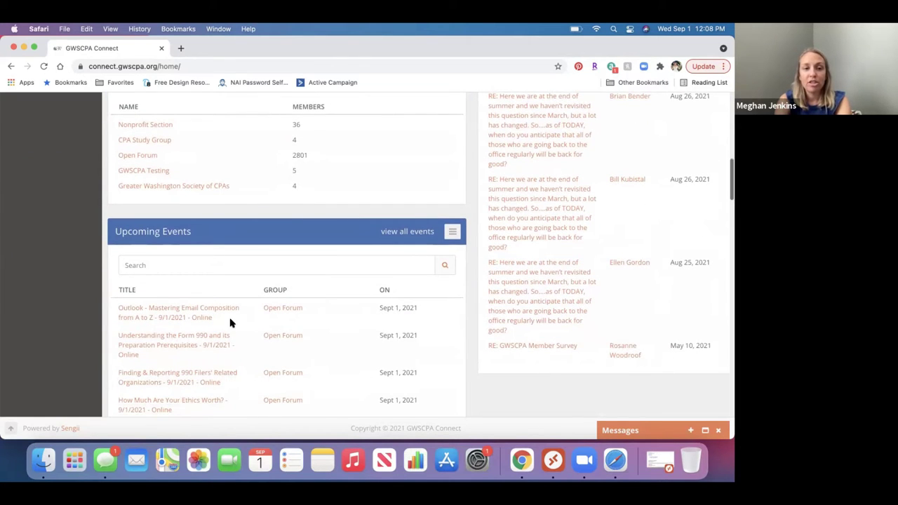
{"action": "scroll", "coordinate": [230, 323], "scroll_direction": "down", "scroll_amount": 2}
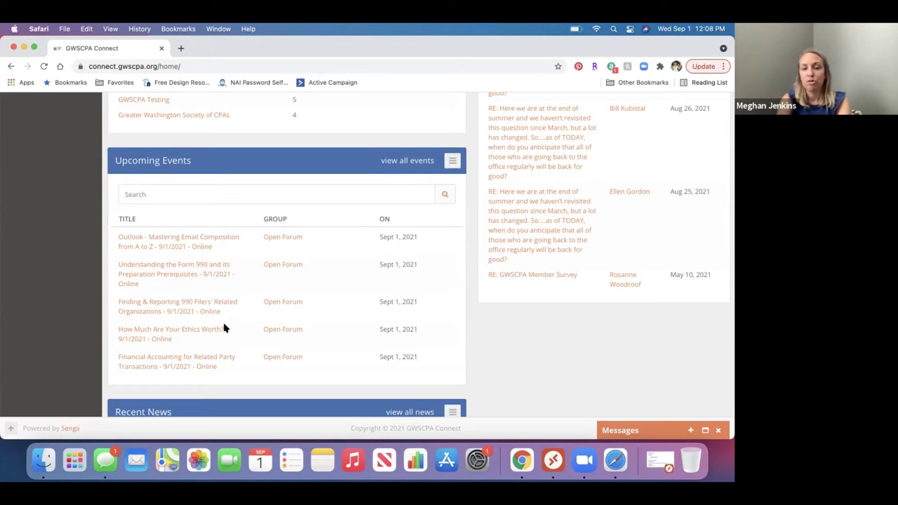
Scroll through Recent News, Recent Resources and Recent Discussions, then back up to the five Open Forum files
{"action": "scroll", "coordinate": [225, 328], "scroll_direction": "down", "scroll_amount": 5}
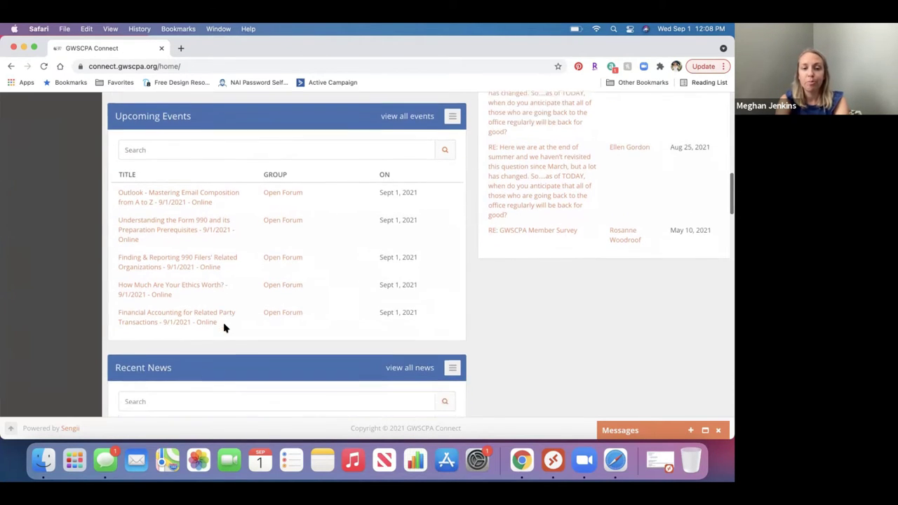
{"action": "scroll", "coordinate": [224, 328], "scroll_direction": "down", "scroll_amount": 3}
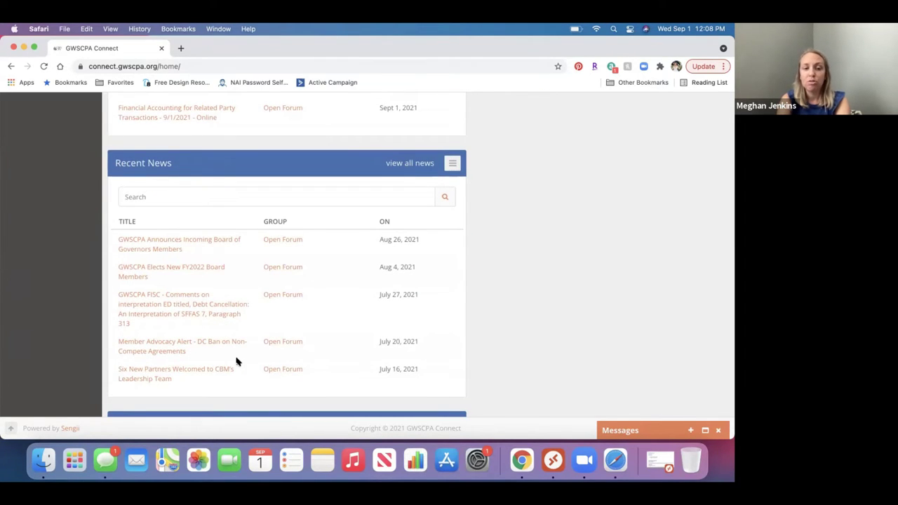
{"action": "scroll", "coordinate": [236, 362], "scroll_direction": "down", "scroll_amount": 2}
{"action": "scroll", "coordinate": [236, 362], "scroll_direction": "down", "scroll_amount": 5}
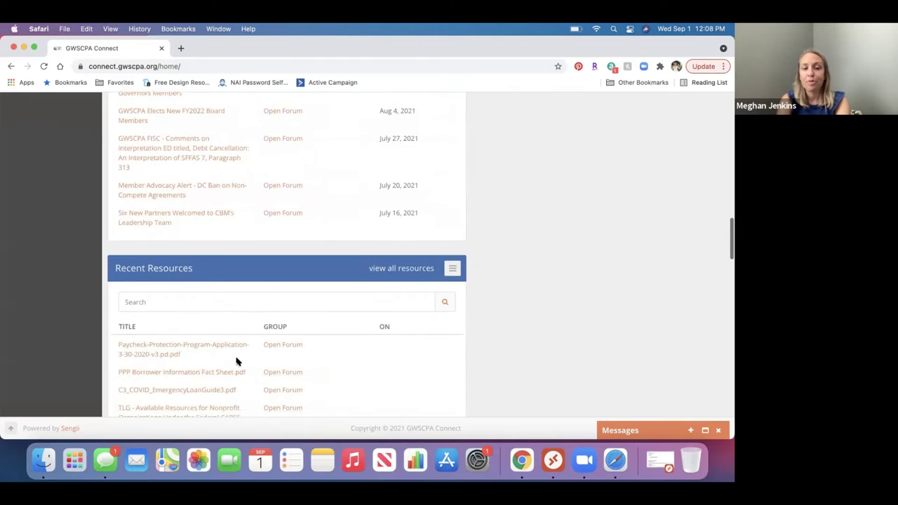
{"action": "scroll", "coordinate": [236, 362], "scroll_direction": "down", "scroll_amount": 2}
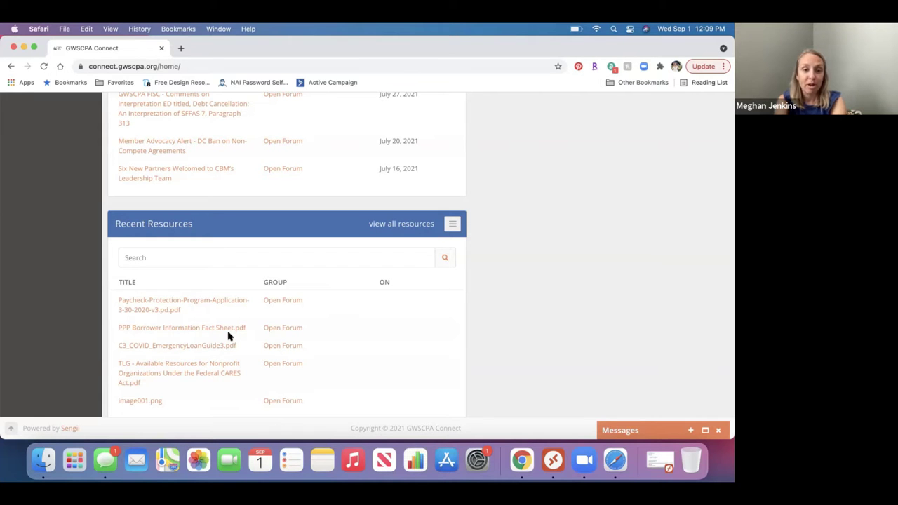
{"action": "scroll", "coordinate": [235, 358], "scroll_direction": "down", "scroll_amount": 2}
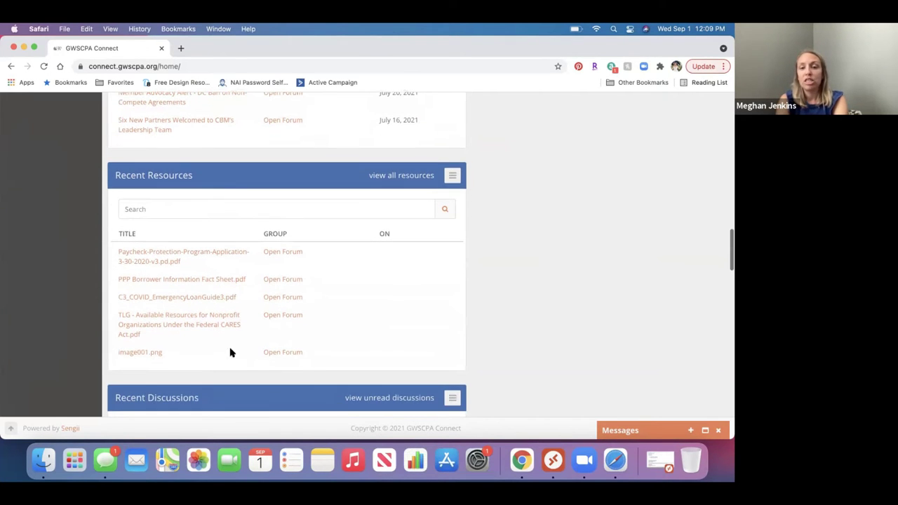
{"action": "scroll", "coordinate": [217, 324], "scroll_direction": "down", "scroll_amount": 5}
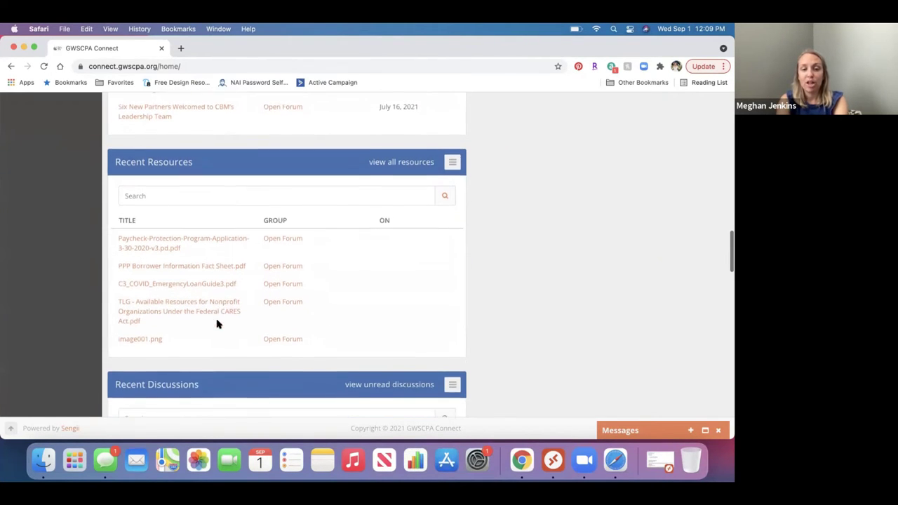
{"action": "scroll", "coordinate": [217, 324], "scroll_direction": "down", "scroll_amount": 2}
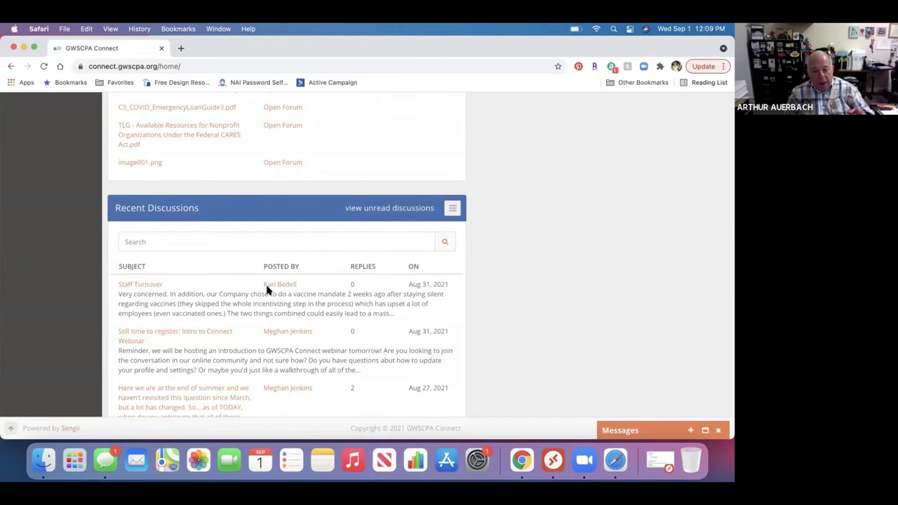
{"action": "scroll", "coordinate": [267, 290], "scroll_direction": "up", "scroll_amount": 4}
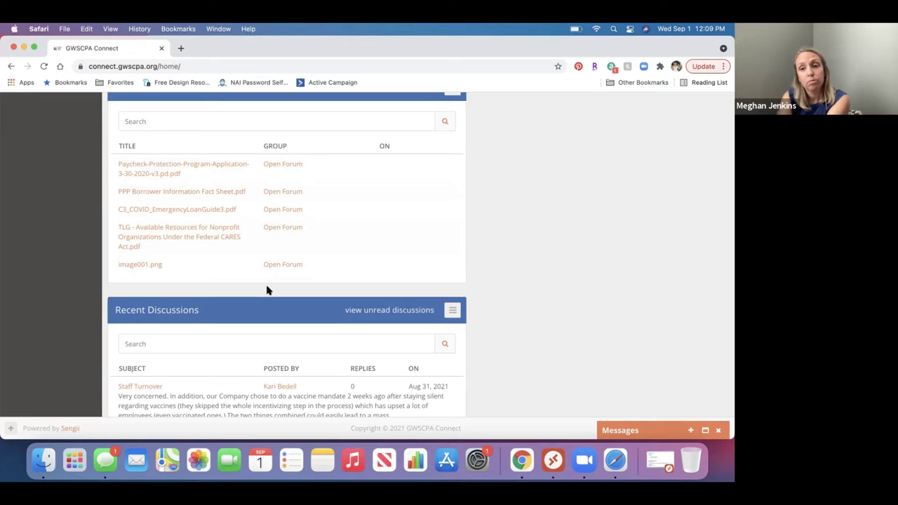
{"action": "scroll", "coordinate": [267, 290], "scroll_direction": "up", "scroll_amount": 2}
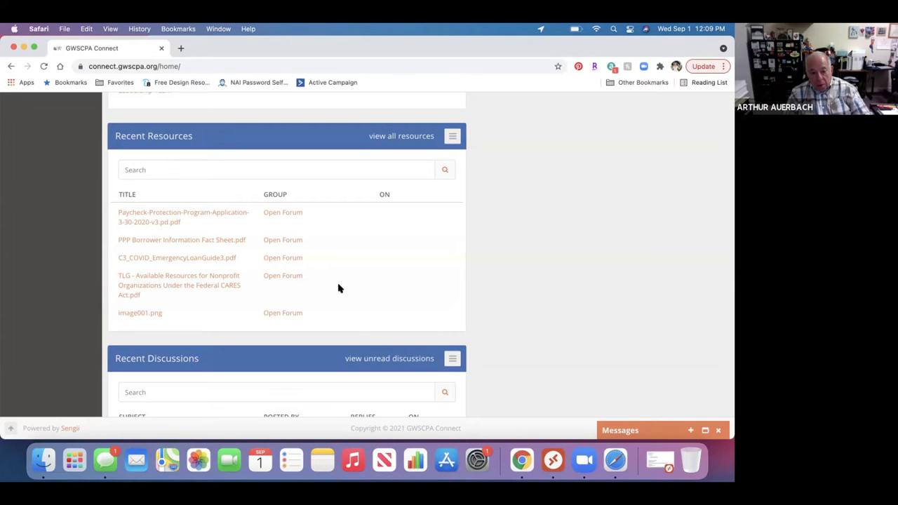
{"action": "scroll", "coordinate": [338, 288], "scroll_direction": "up", "scroll_amount": 2}
{"action": "scroll", "coordinate": [338, 287], "scroll_direction": "down", "scroll_amount": 3}
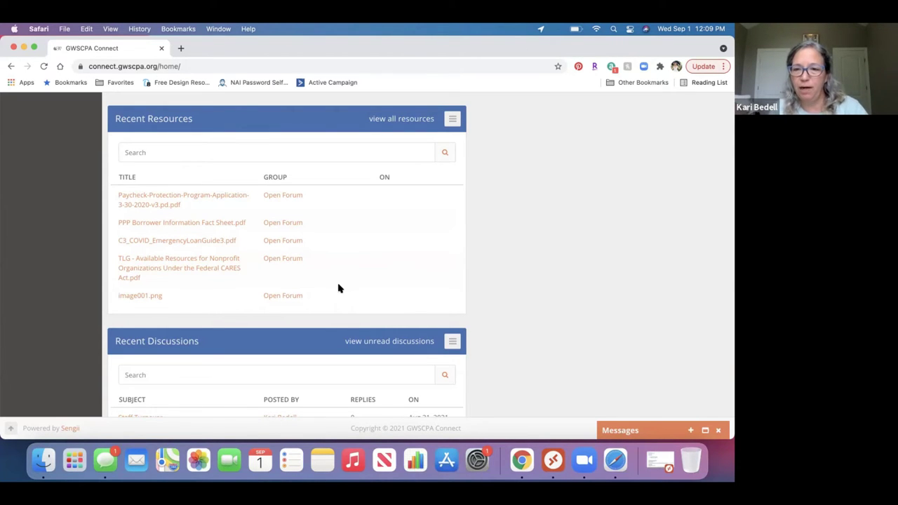
{"action": "scroll", "coordinate": [338, 288], "scroll_direction": "down", "scroll_amount": 1}
{"action": "scroll", "coordinate": [339, 288], "scroll_direction": "down", "scroll_amount": 1}
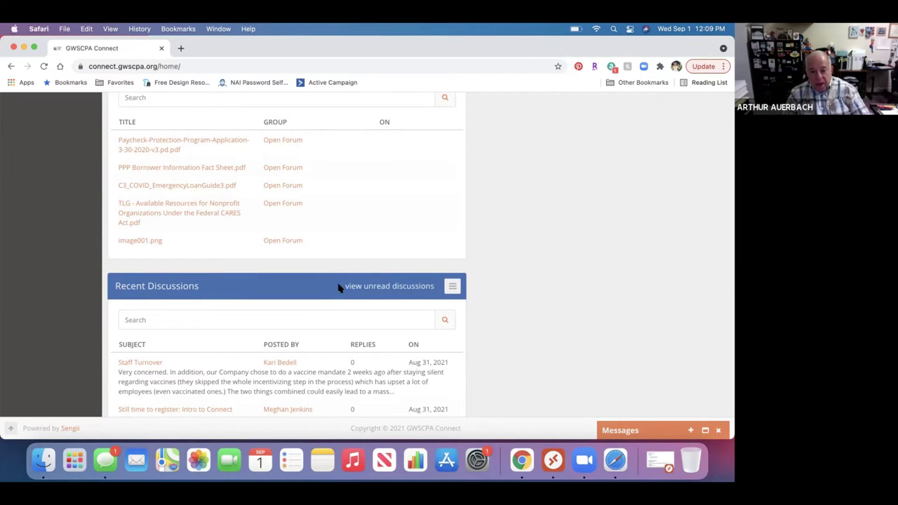
{"action": "scroll", "coordinate": [338, 287], "scroll_direction": "down", "scroll_amount": 5}
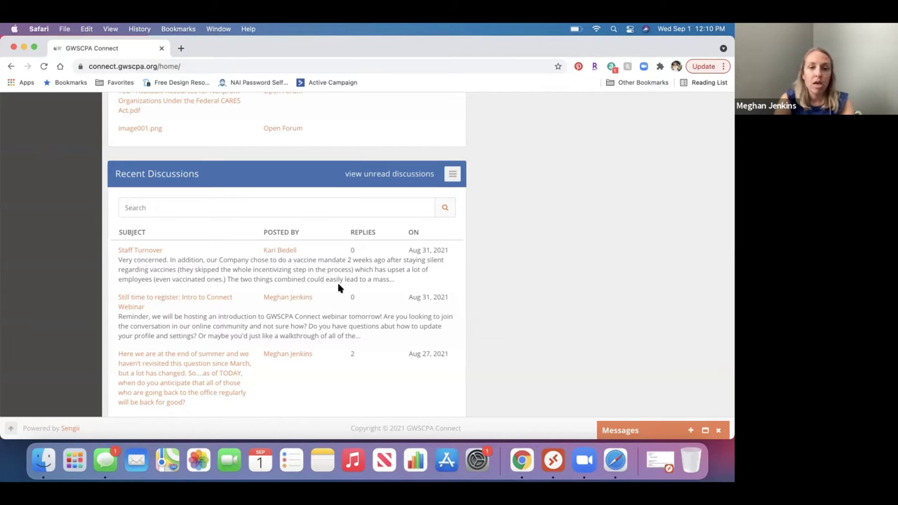
{"action": "scroll", "coordinate": [338, 288], "scroll_direction": "down", "scroll_amount": 7}
{"action": "scroll", "coordinate": [338, 287], "scroll_direction": "down", "scroll_amount": 1}
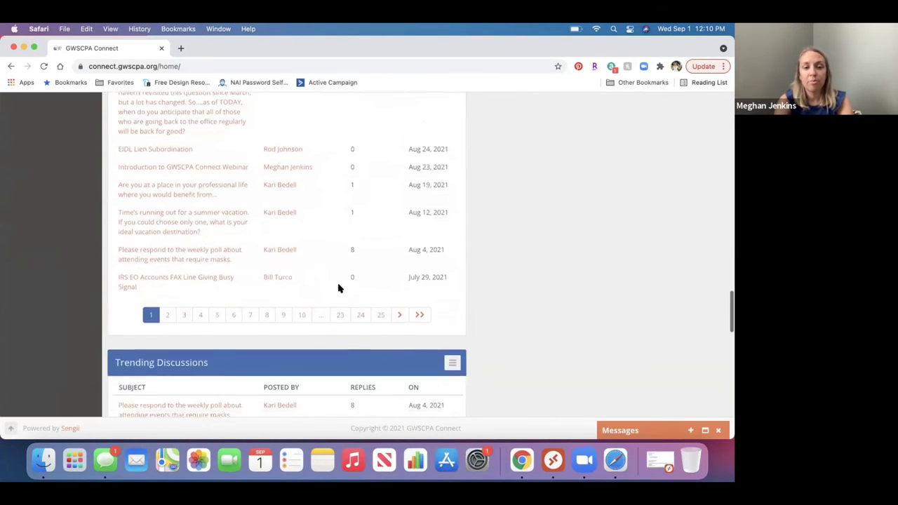
{"action": "scroll", "coordinate": [338, 288], "scroll_direction": "up", "scroll_amount": 4}
{"action": "scroll", "coordinate": [338, 287], "scroll_direction": "down", "scroll_amount": 7}
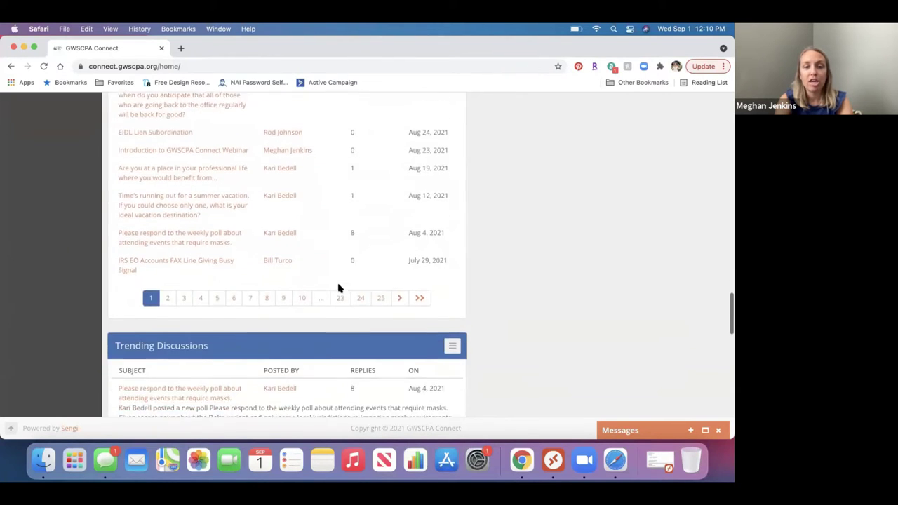
{"action": "scroll", "coordinate": [338, 288], "scroll_direction": "down", "scroll_amount": 12}
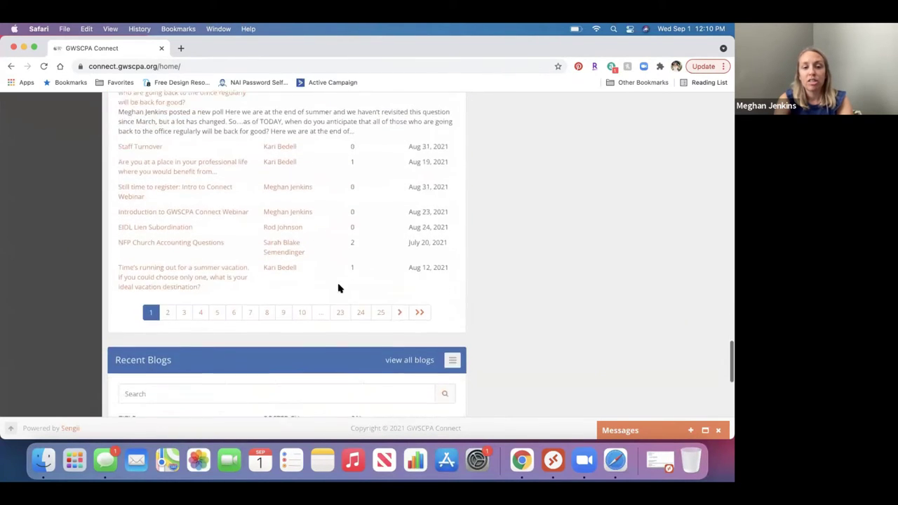
{"action": "scroll", "coordinate": [338, 288], "scroll_direction": "down", "scroll_amount": 5}
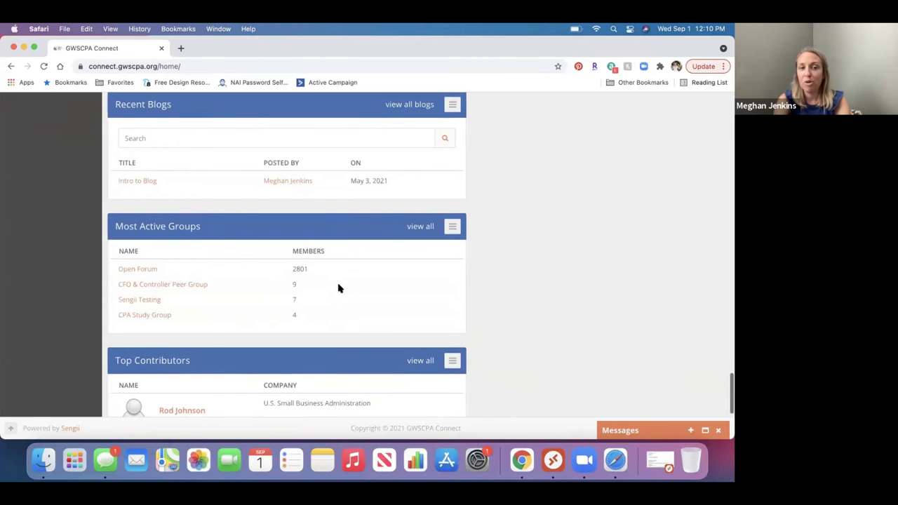
{"action": "scroll", "coordinate": [338, 288], "scroll_direction": "up", "scroll_amount": 18}
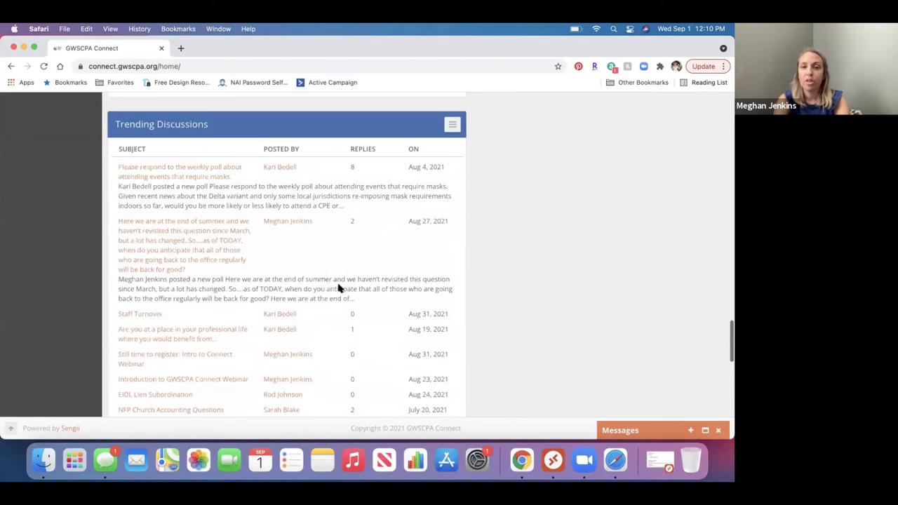
{"action": "scroll", "coordinate": [338, 287], "scroll_direction": "up", "scroll_amount": 15}
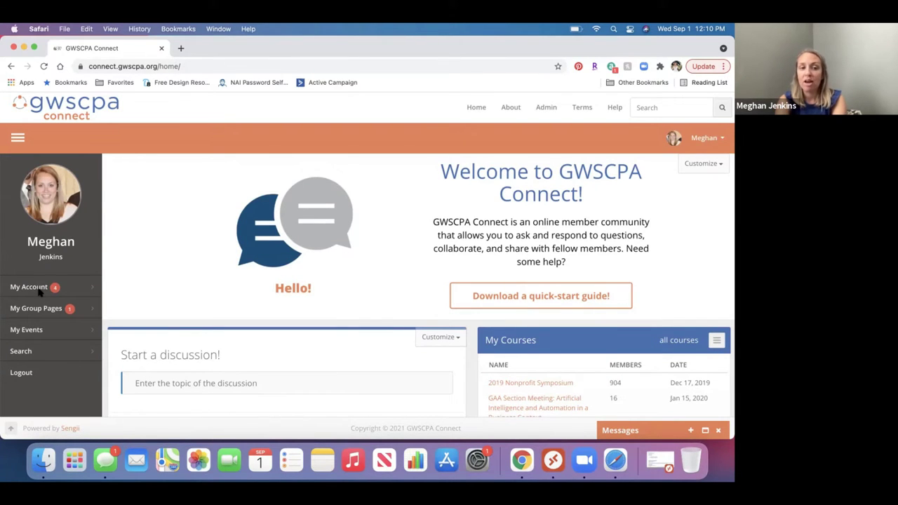
Expand My Account in the sidebar and open My Profile, showing 66% profile completion
{"action": "left_click", "coordinate": [66, 291]}
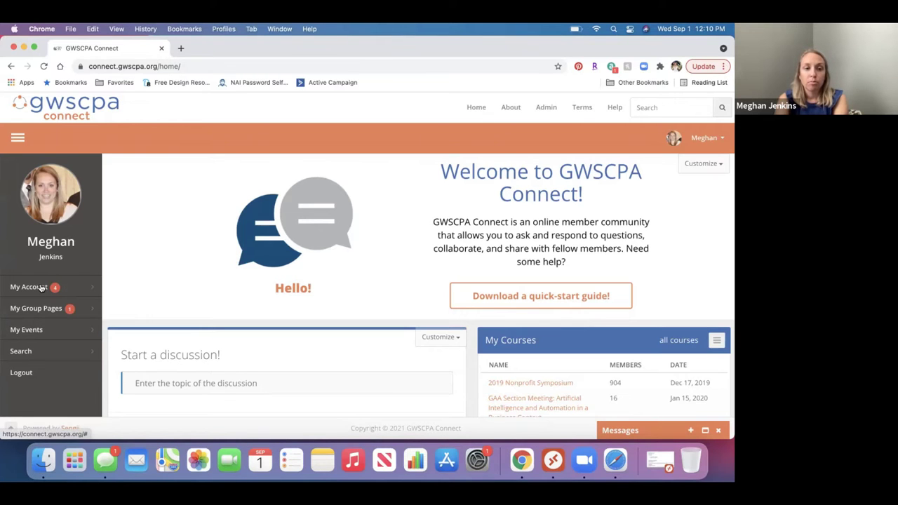
{"action": "left_click", "coordinate": [40, 287]}
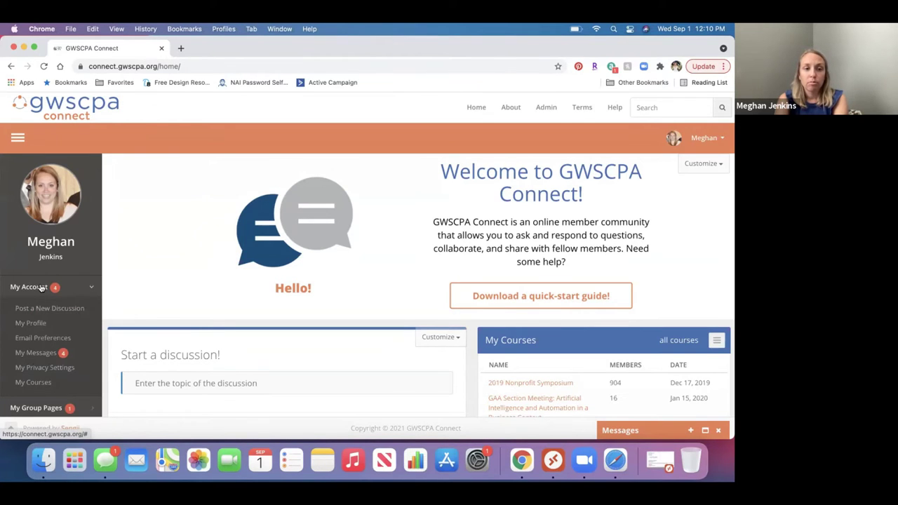
{"action": "left_click", "coordinate": [31, 323]}
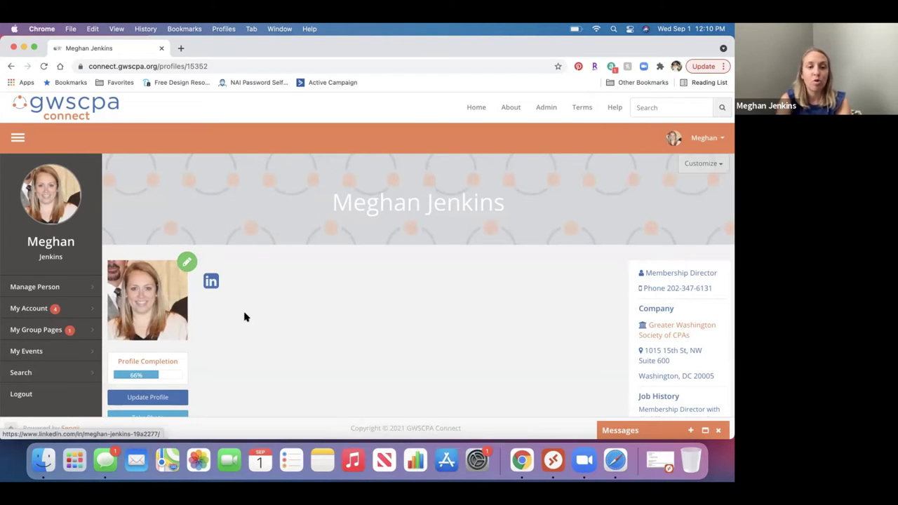
Scroll down the profile page and open the Update Profile form
{"action": "scroll", "coordinate": [215, 302], "scroll_direction": "down", "scroll_amount": 3}
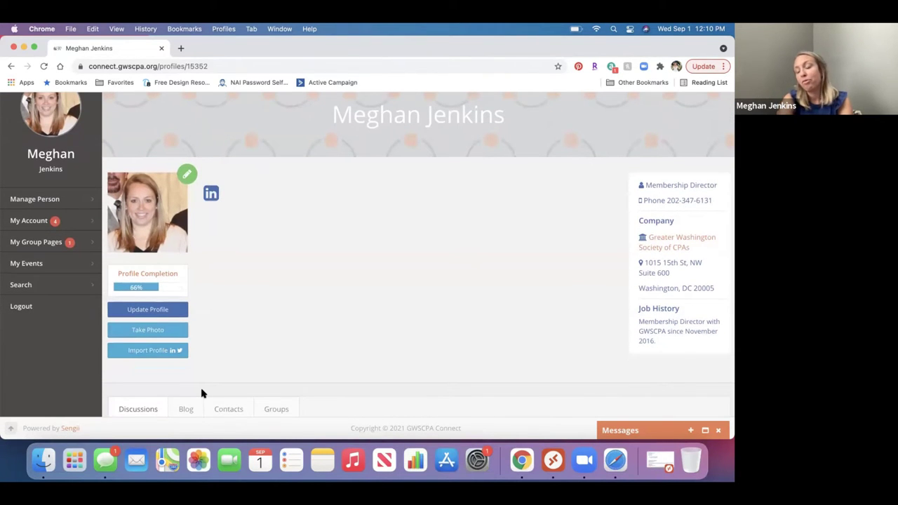
{"action": "left_click", "coordinate": [165, 311]}
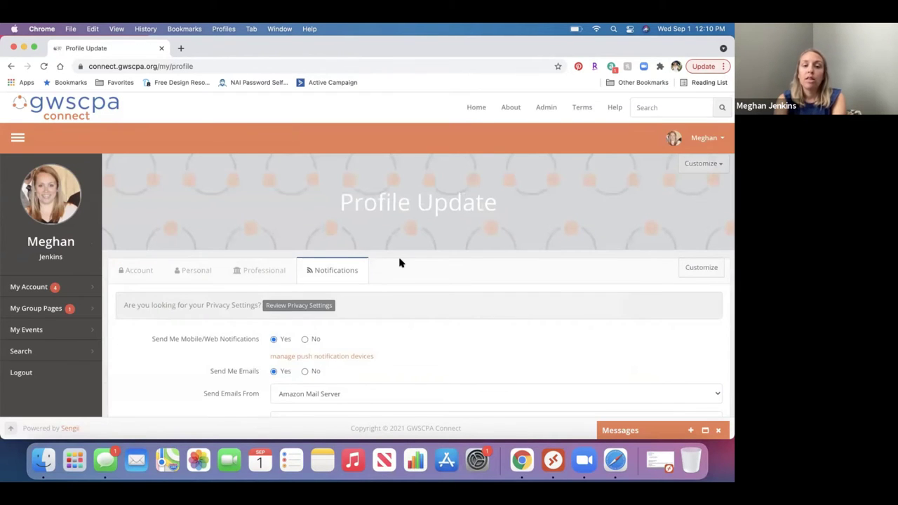
Switch to the Account tab and review the Eastern time zone and Members-only profile privacy
{"action": "scroll", "coordinate": [400, 263], "scroll_direction": "down", "scroll_amount": 3}
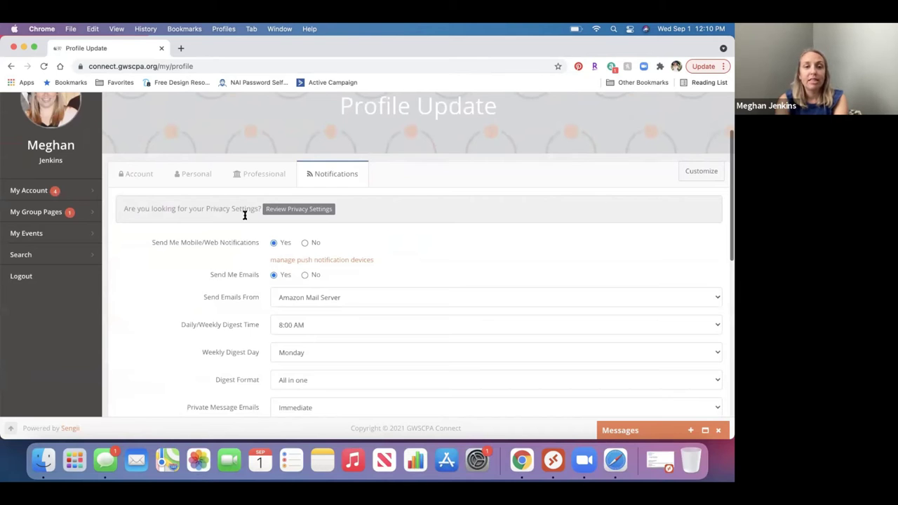
{"action": "left_click", "coordinate": [146, 181]}
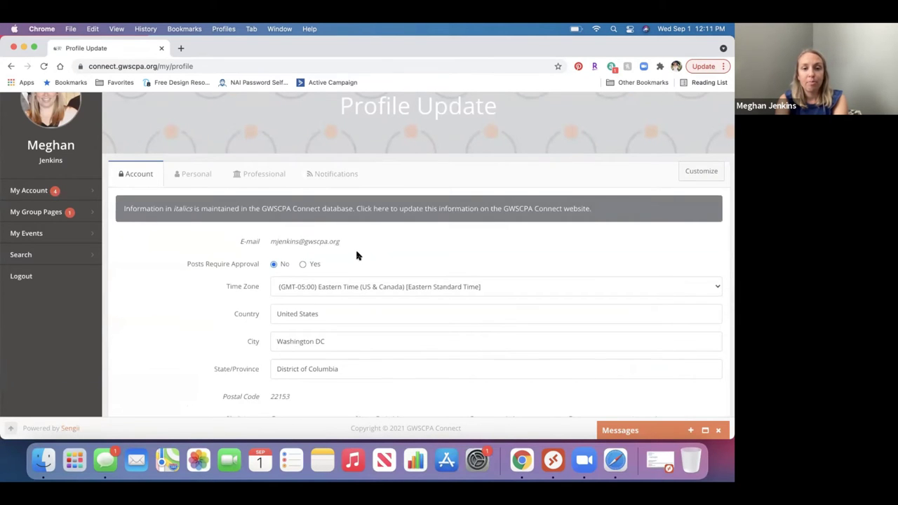
{"action": "scroll", "coordinate": [357, 256], "scroll_direction": "down", "scroll_amount": 4}
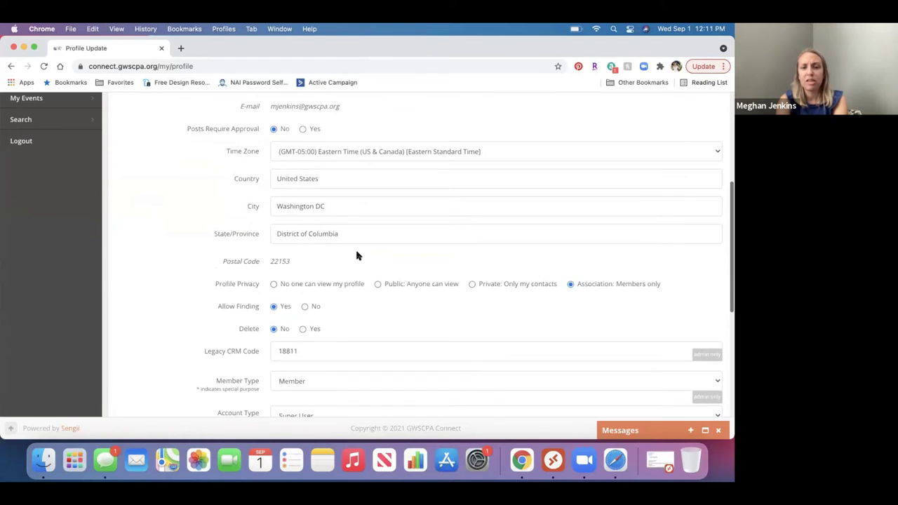
{"action": "scroll", "coordinate": [356, 256], "scroll_direction": "down", "scroll_amount": 2}
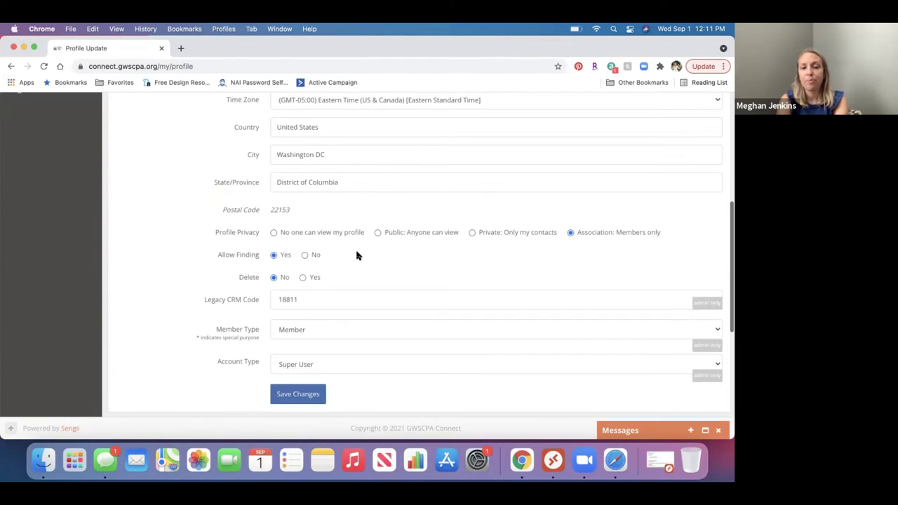
{"action": "scroll", "coordinate": [357, 255], "scroll_direction": "up", "scroll_amount": 5}
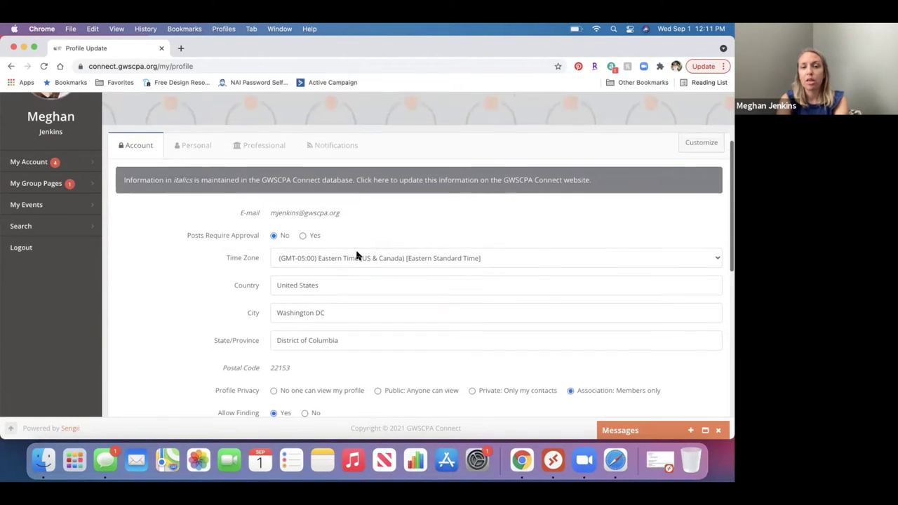
Switch to the Personal tab and look through its personal detail fields
{"action": "left_click", "coordinate": [195, 145]}
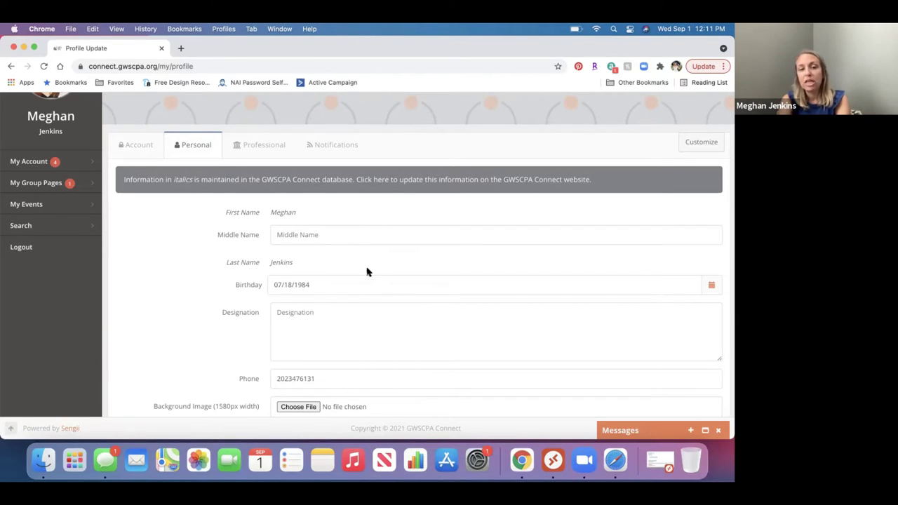
{"action": "scroll", "coordinate": [375, 308], "scroll_direction": "down", "scroll_amount": 2}
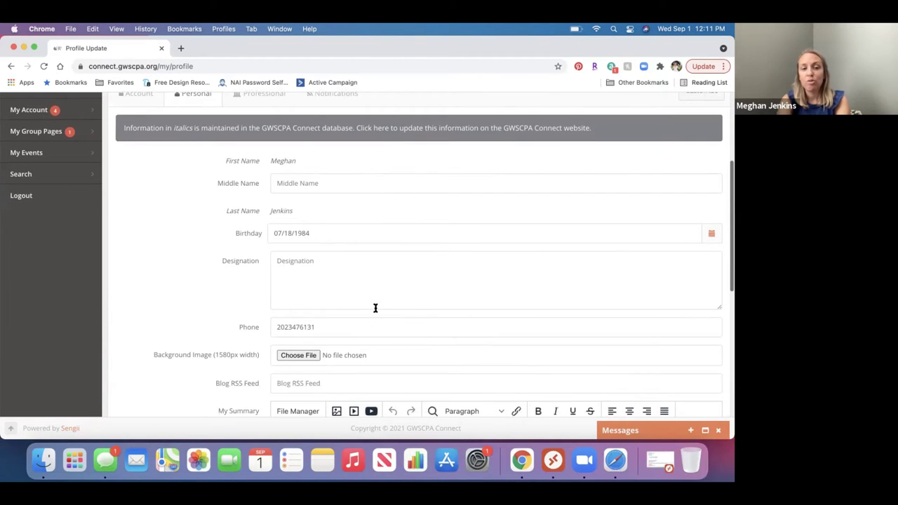
{"action": "scroll", "coordinate": [375, 308], "scroll_direction": "down", "scroll_amount": 2}
{"action": "scroll", "coordinate": [376, 310], "scroll_direction": "up", "scroll_amount": 8}
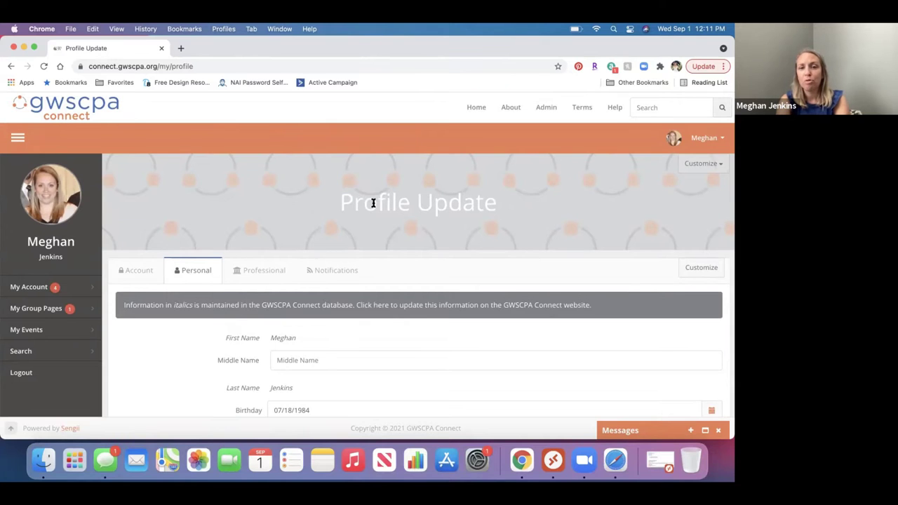
{"action": "scroll", "coordinate": [373, 203], "scroll_direction": "down", "scroll_amount": 10}
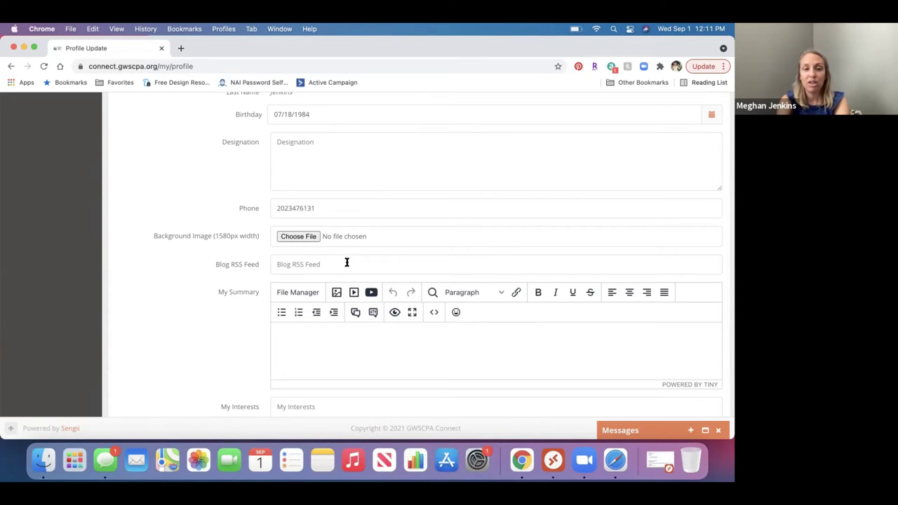
Click into the My Summary field and scroll down to the Contact Signature and back
{"action": "left_click", "coordinate": [366, 332]}
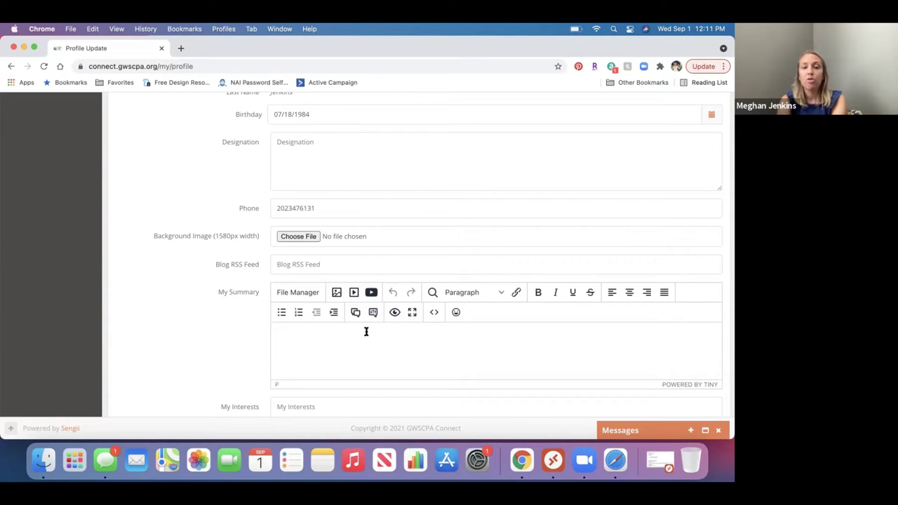
{"action": "scroll", "coordinate": [366, 333], "scroll_direction": "down", "scroll_amount": 1}
{"action": "scroll", "coordinate": [365, 335], "scroll_direction": "down", "scroll_amount": 4}
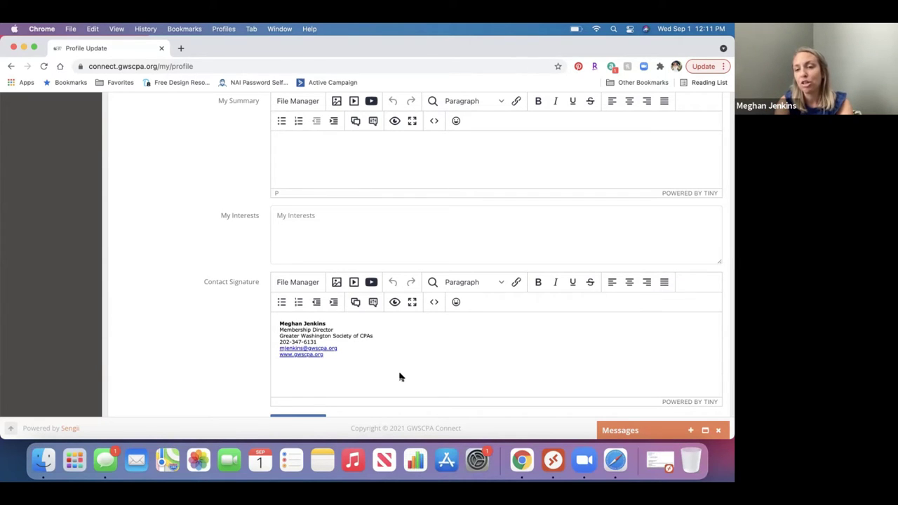
{"action": "scroll", "coordinate": [399, 378], "scroll_direction": "down", "scroll_amount": 2}
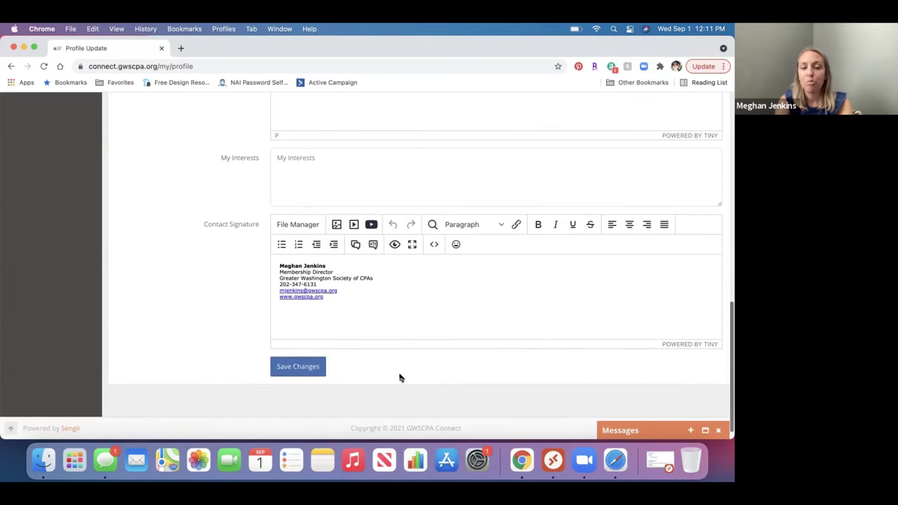
{"action": "scroll", "coordinate": [400, 378], "scroll_direction": "up", "scroll_amount": 10}
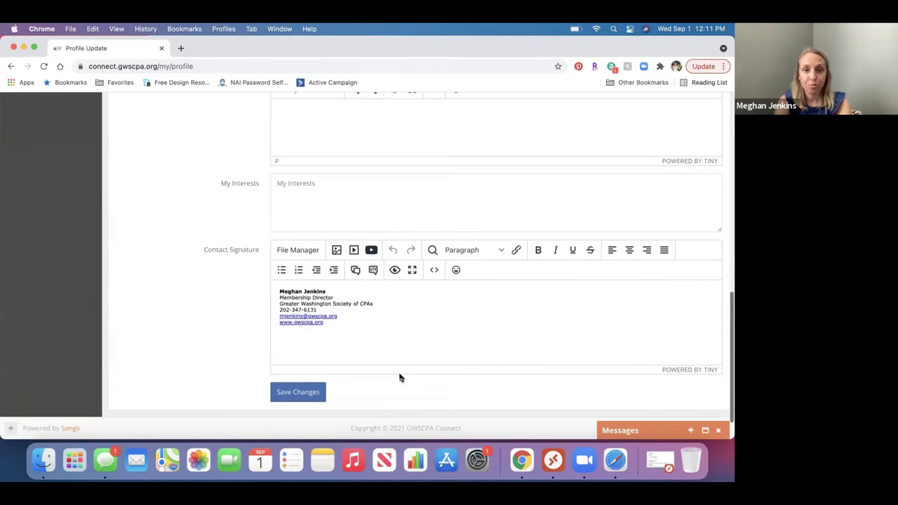
{"action": "scroll", "coordinate": [399, 376], "scroll_direction": "up", "scroll_amount": 5}
Review the Professional tab's position, company, website and job history, then return to Notifications
{"action": "left_click", "coordinate": [264, 205]}
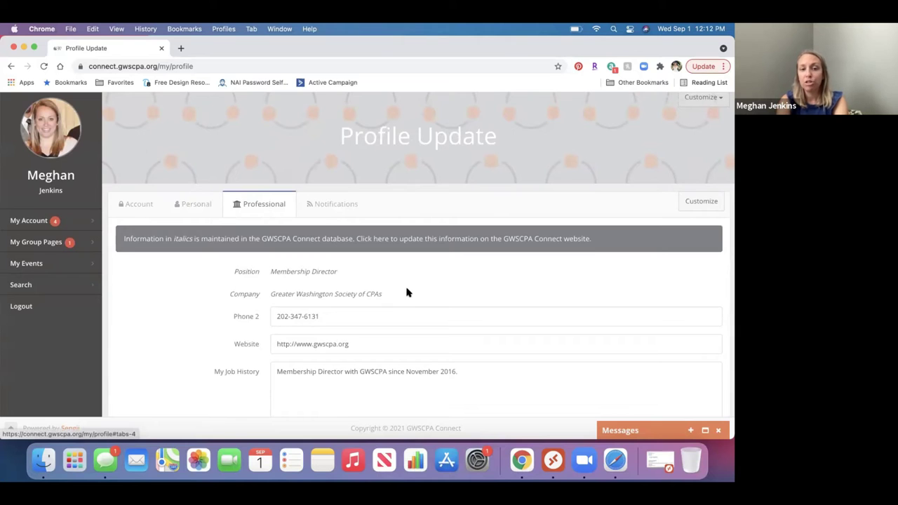
{"action": "scroll", "coordinate": [407, 291], "scroll_direction": "down", "scroll_amount": 1}
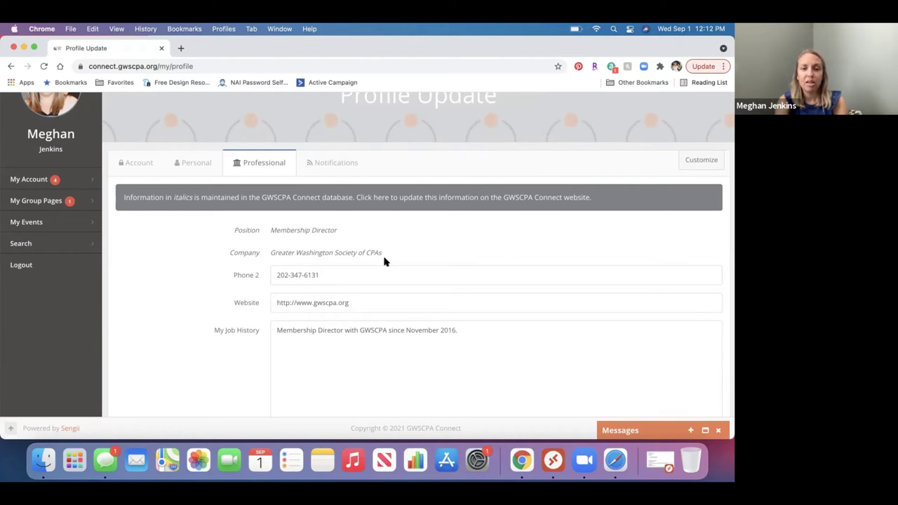
{"action": "scroll", "coordinate": [383, 261], "scroll_direction": "down", "scroll_amount": 2}
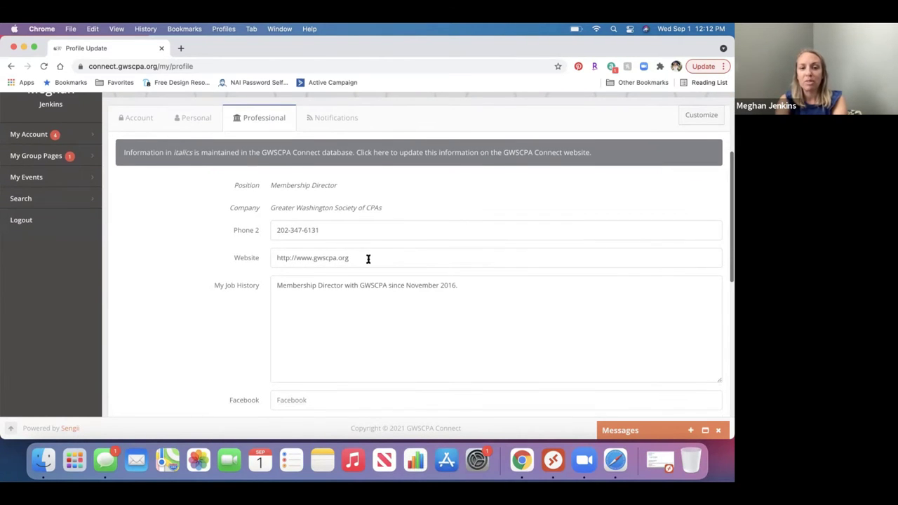
{"action": "scroll", "coordinate": [367, 259], "scroll_direction": "down", "scroll_amount": 4}
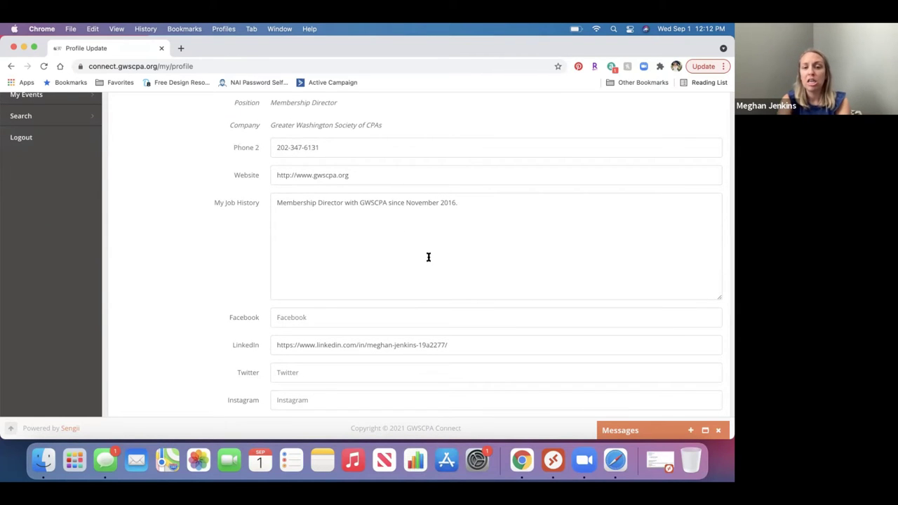
{"action": "scroll", "coordinate": [426, 267], "scroll_direction": "down", "scroll_amount": 3}
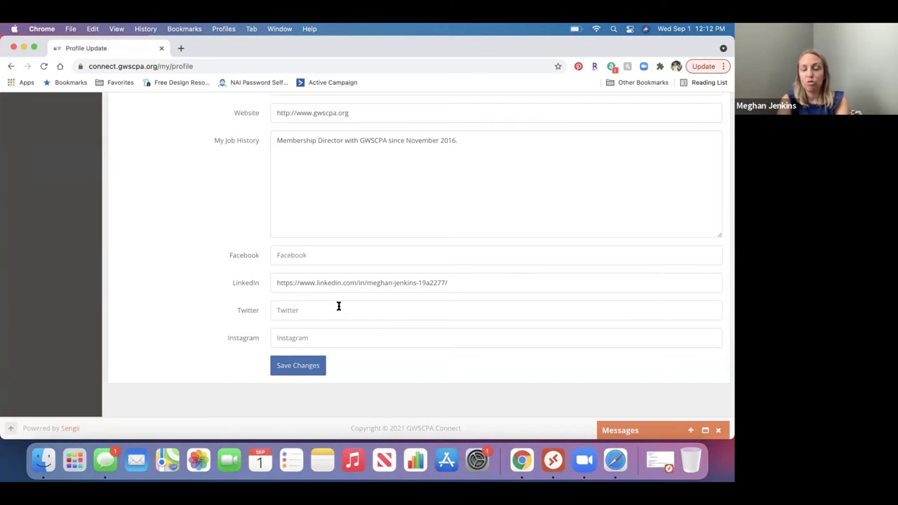
{"action": "scroll", "coordinate": [339, 307], "scroll_direction": "down", "scroll_amount": 1}
{"action": "scroll", "coordinate": [340, 321], "scroll_direction": "up", "scroll_amount": 2}
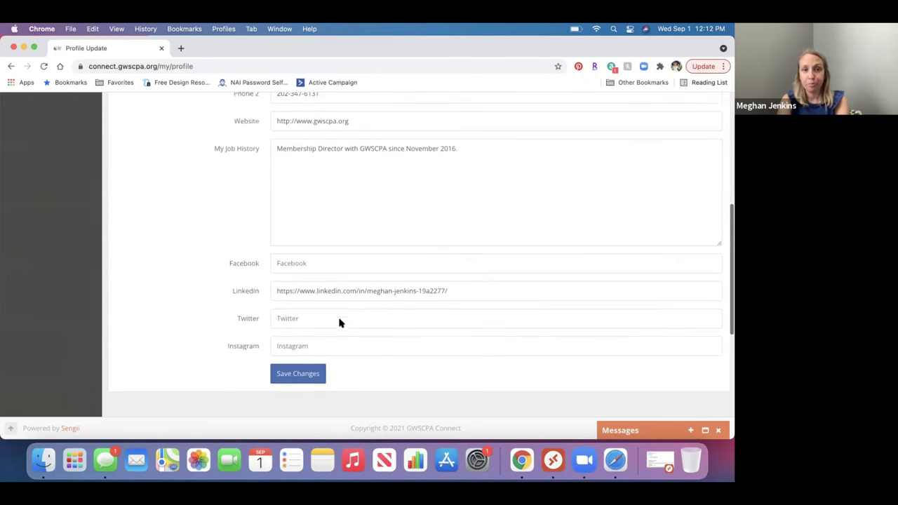
{"action": "scroll", "coordinate": [338, 322], "scroll_direction": "up", "scroll_amount": 10}
{"action": "left_click", "coordinate": [336, 180]}
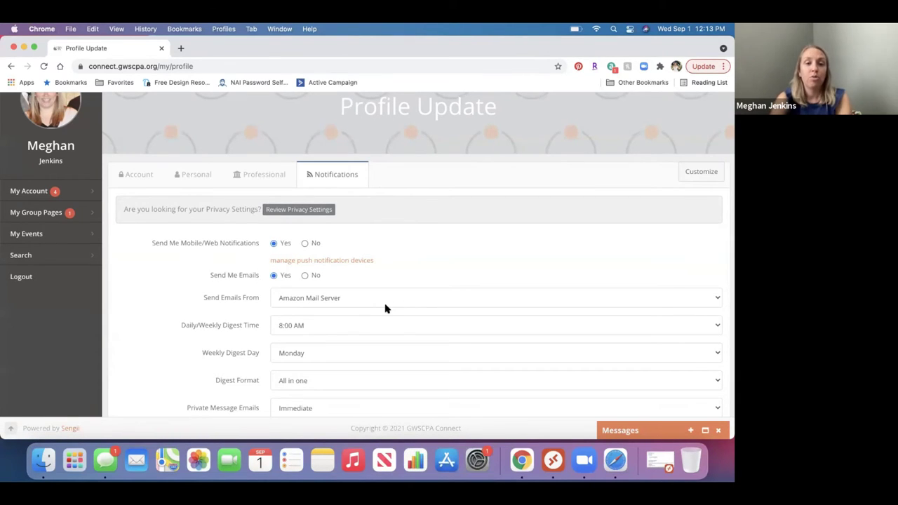
{"action": "scroll", "coordinate": [385, 308], "scroll_direction": "down", "scroll_amount": 2}
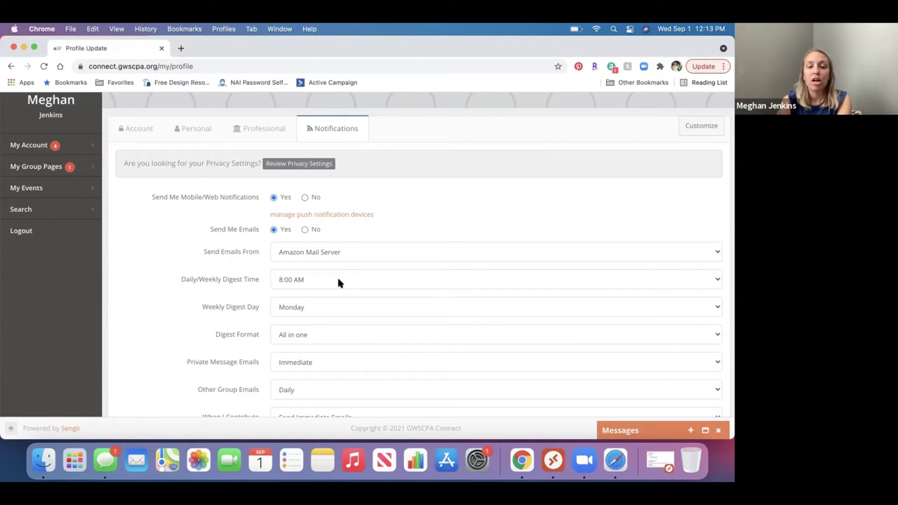
{"action": "scroll", "coordinate": [357, 332], "scroll_direction": "down", "scroll_amount": 2}
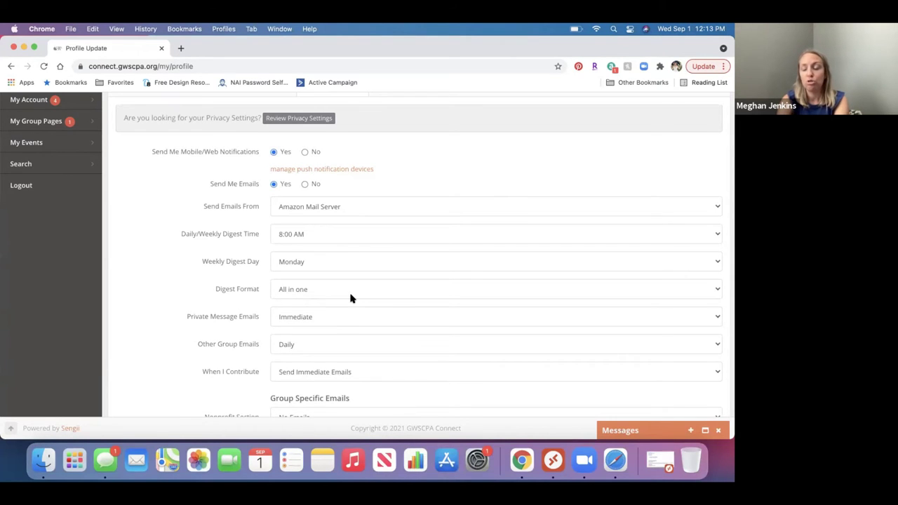
{"action": "scroll", "coordinate": [351, 299], "scroll_direction": "down", "scroll_amount": 3}
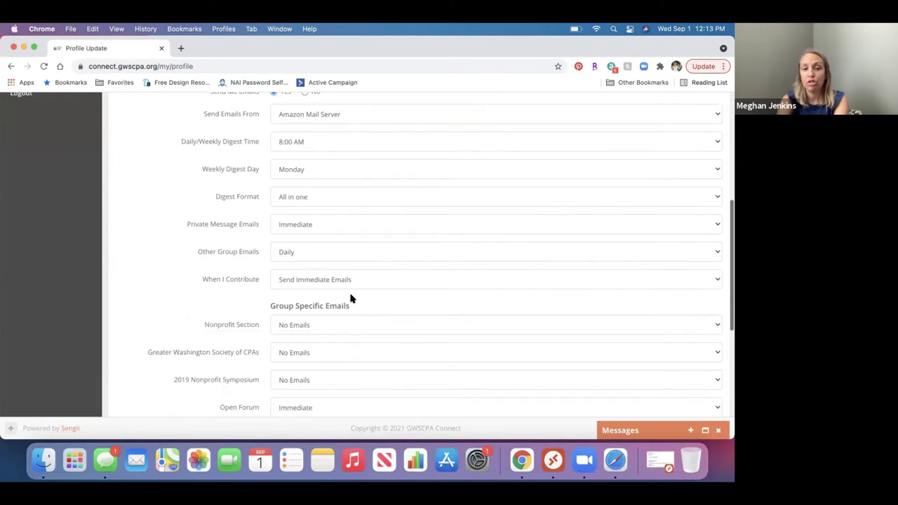
{"action": "scroll", "coordinate": [356, 317], "scroll_direction": "down", "scroll_amount": 3}
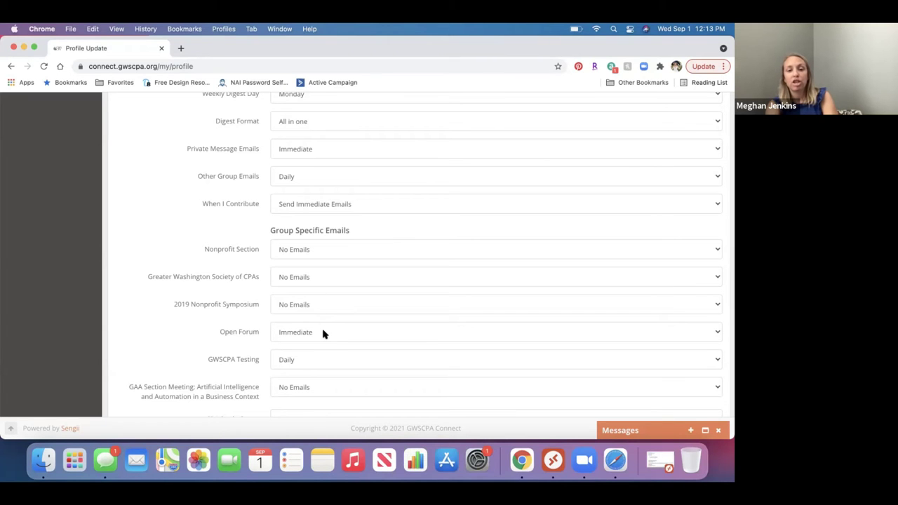
{"action": "left_click", "coordinate": [323, 334]}
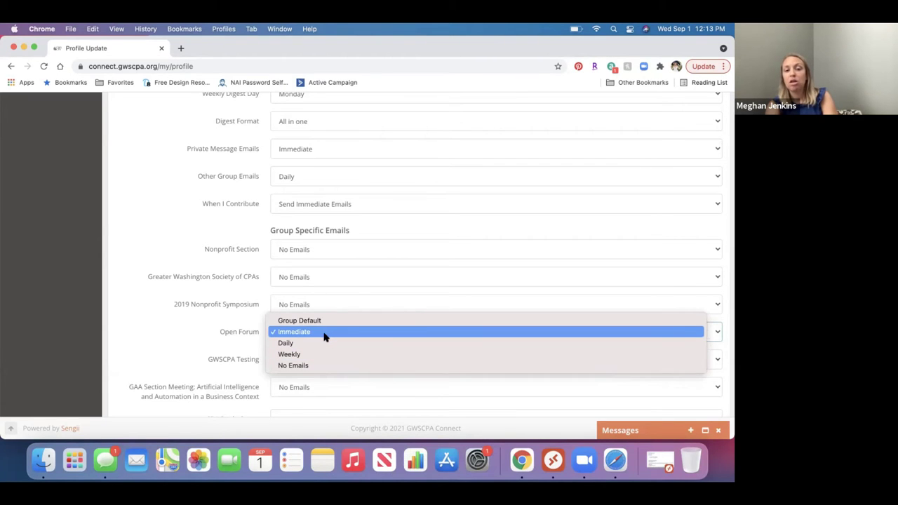
{"action": "left_click", "coordinate": [324, 334]}
{"action": "scroll", "coordinate": [371, 292], "scroll_direction": "down", "scroll_amount": 5}
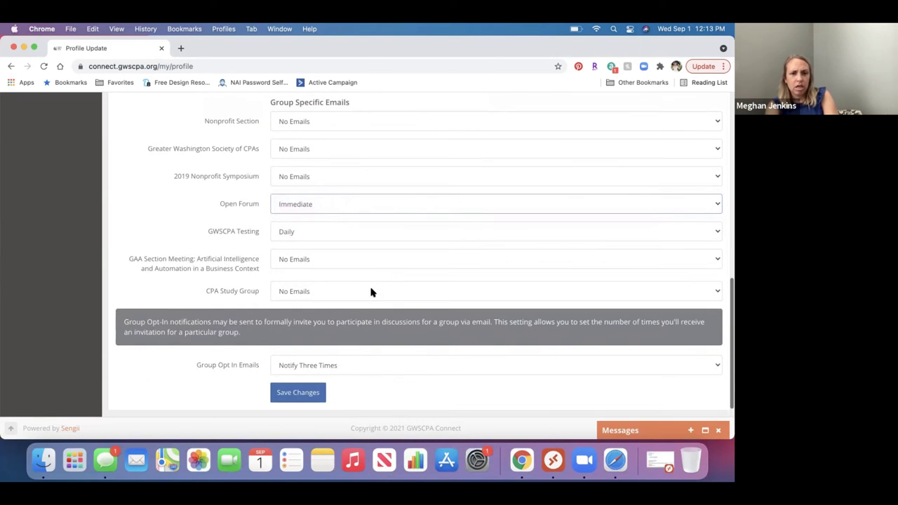
{"action": "scroll", "coordinate": [371, 292], "scroll_direction": "down", "scroll_amount": 3}
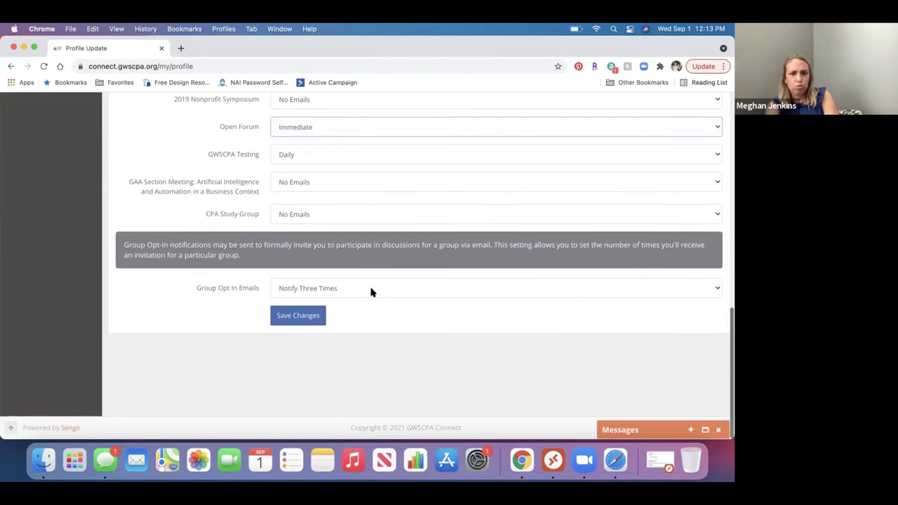
{"action": "scroll", "coordinate": [371, 292], "scroll_direction": "up", "scroll_amount": 10}
{"action": "scroll", "coordinate": [371, 291], "scroll_direction": "up", "scroll_amount": 8}
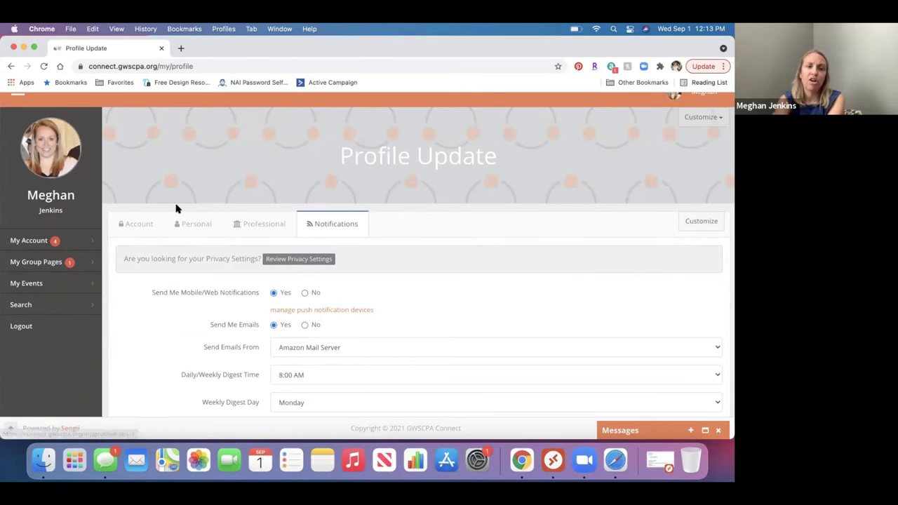
Expand My Account in the left sidebar to list its account pages
{"action": "left_click", "coordinate": [85, 243]}
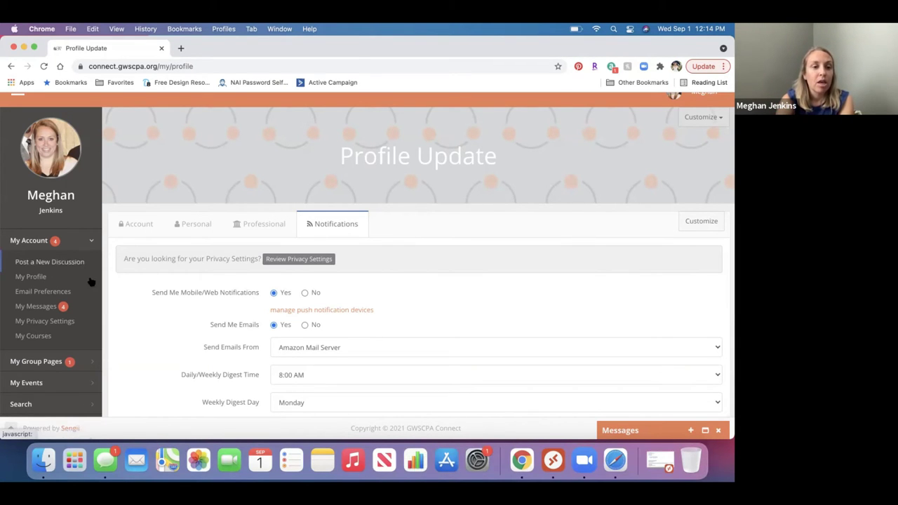
Open My Messages and scroll through the replies to the back-to-the-office discussion
{"action": "left_click", "coordinate": [51, 310]}
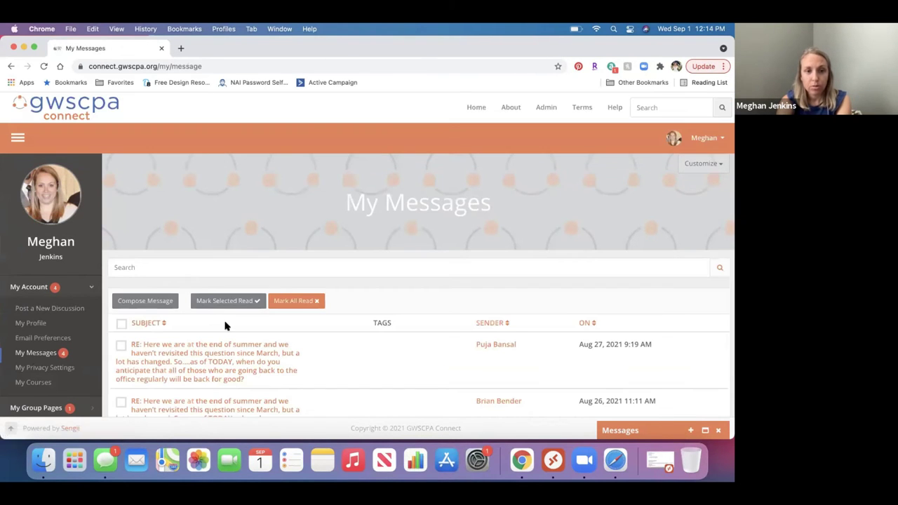
{"action": "scroll", "coordinate": [225, 325], "scroll_direction": "down", "scroll_amount": 2}
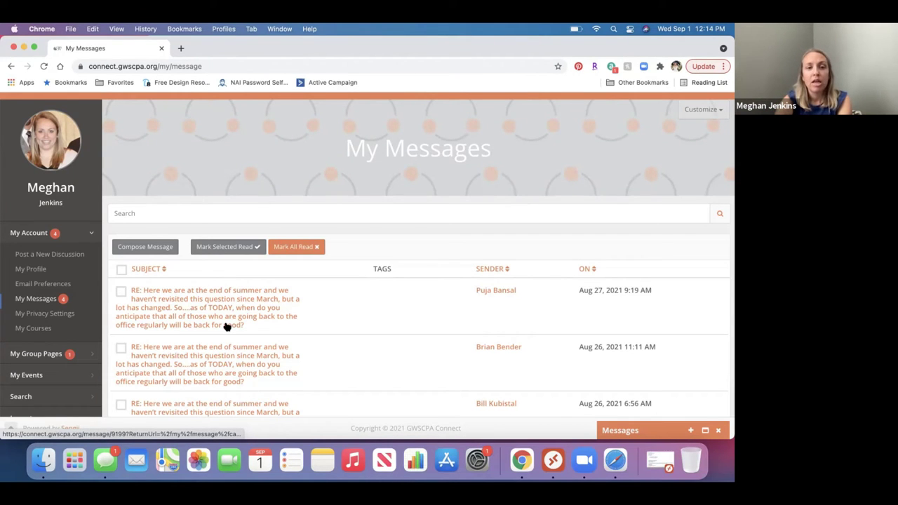
Compose a new private message to a contact found by name, with body 'Test'
{"action": "left_click", "coordinate": [150, 247]}
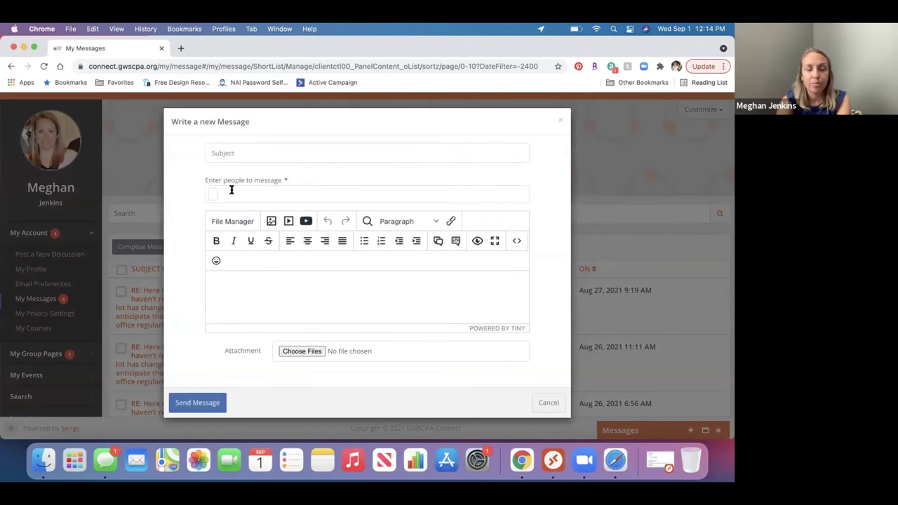
{"action": "left_click", "coordinate": [223, 150]}
{"action": "left_click", "coordinate": [211, 195]}
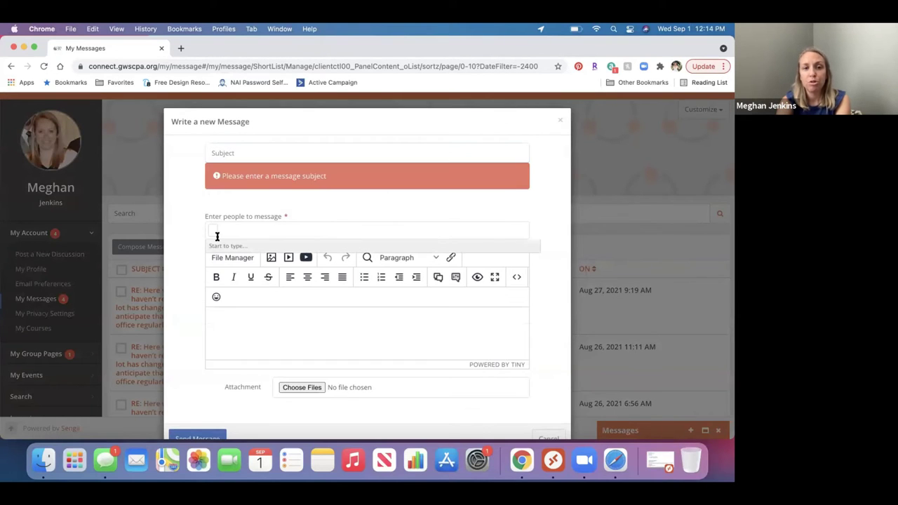
{"action": "type", "text": "kari"}
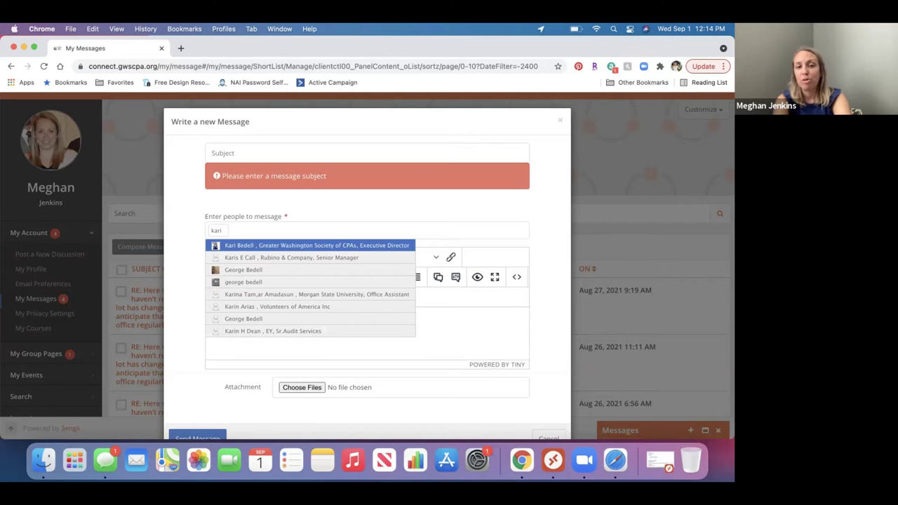
{"action": "left_click", "coordinate": [272, 245]}
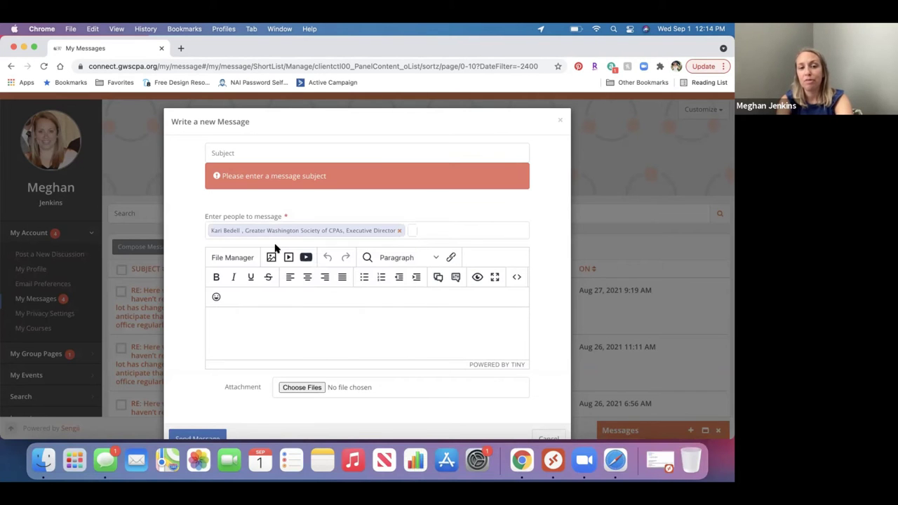
{"action": "left_click", "coordinate": [260, 323]}
{"action": "type", "text": "Test"}
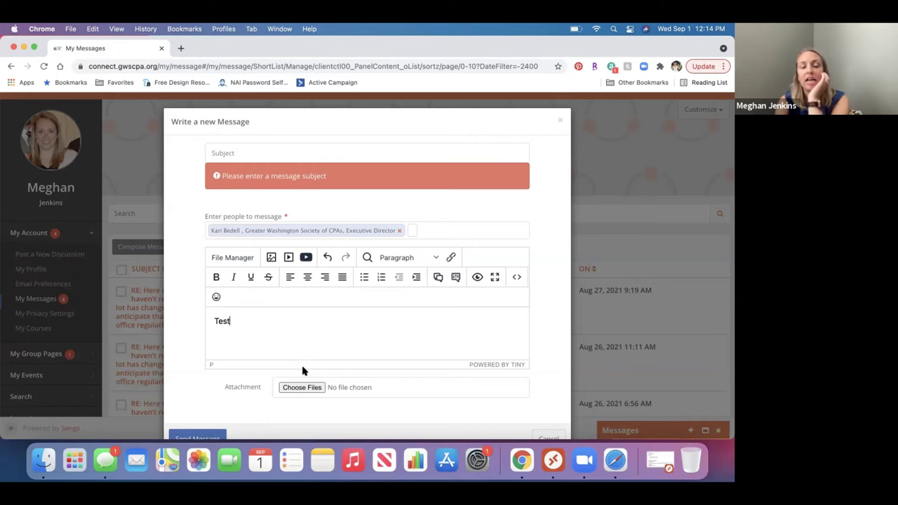
Fill in the missing subject 'Test' and send the message
{"action": "scroll", "coordinate": [302, 369], "scroll_direction": "down", "scroll_amount": 1}
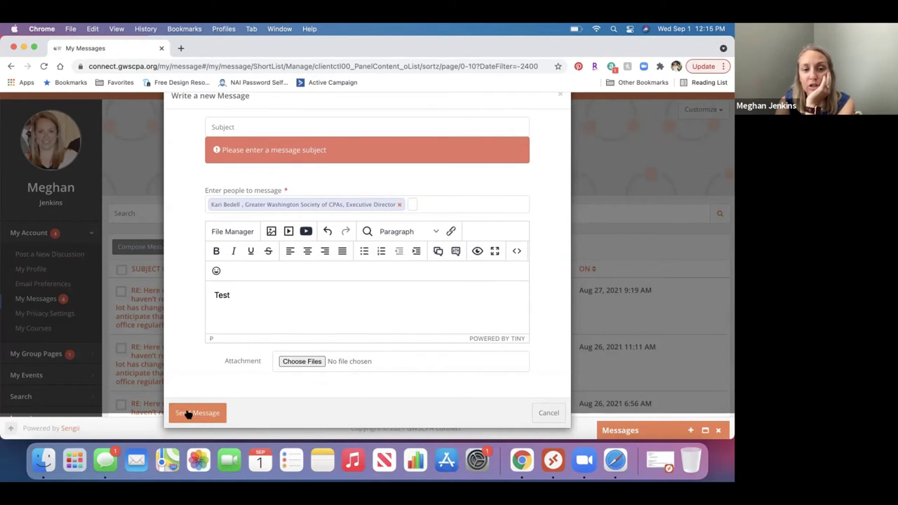
{"action": "left_click", "coordinate": [234, 123]}
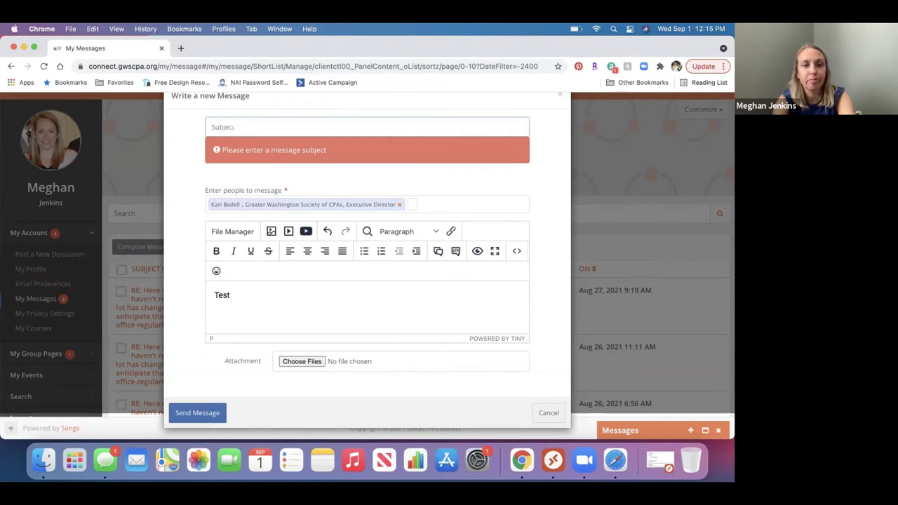
{"action": "type", "text": "Test"}
{"action": "left_click", "coordinate": [212, 415]}
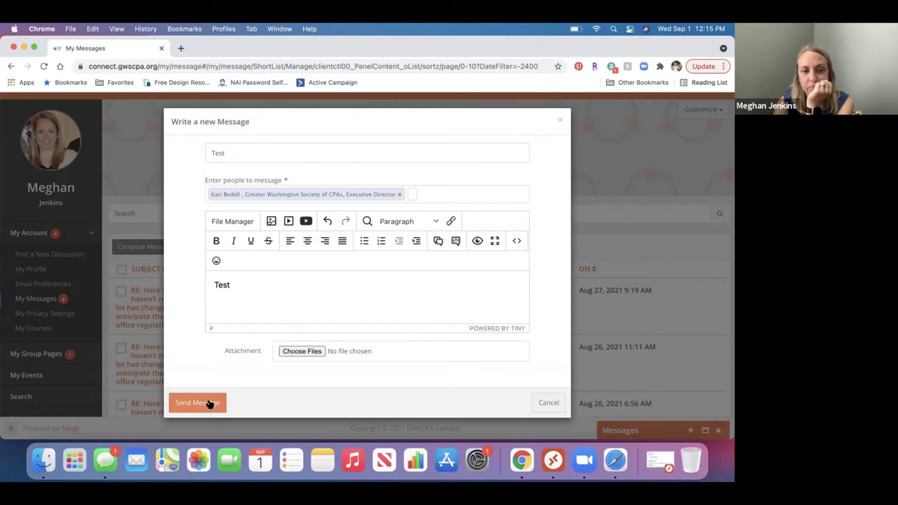
{"action": "left_click", "coordinate": [208, 405]}
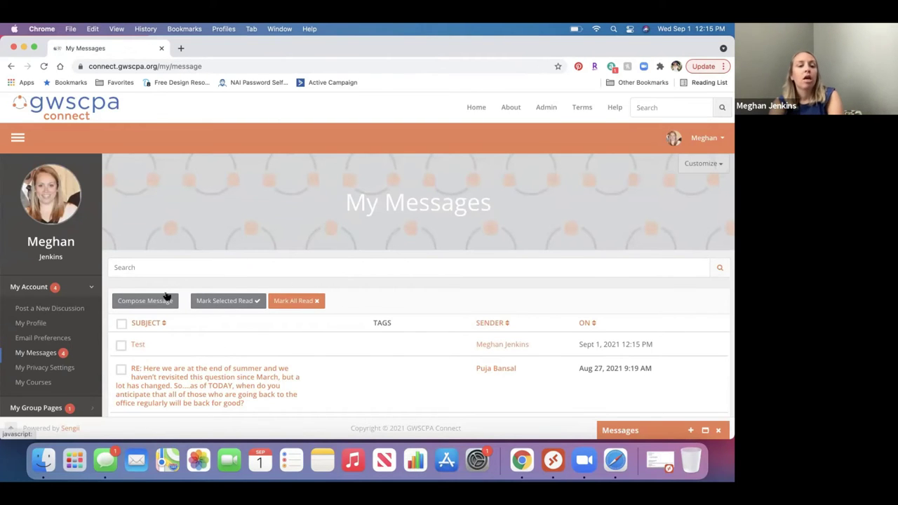
{"action": "scroll", "coordinate": [164, 294], "scroll_direction": "down", "scroll_amount": 1}
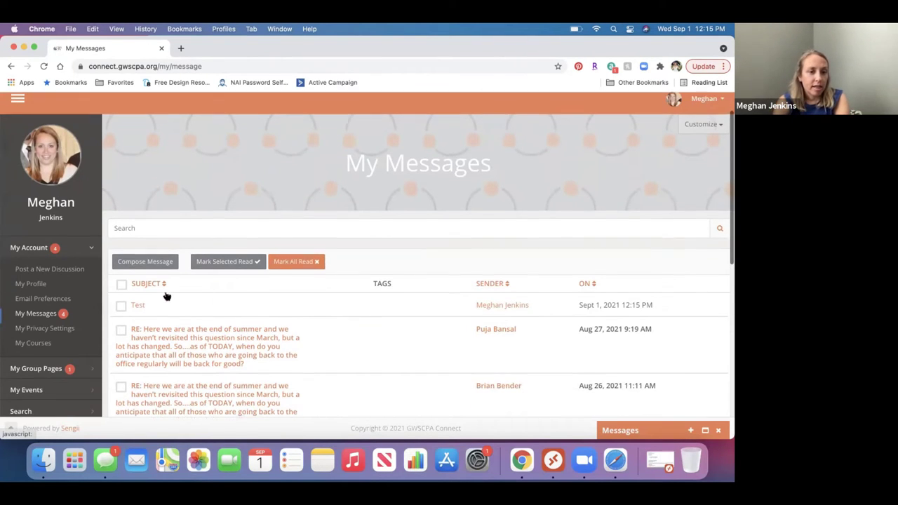
Open My Privacy Settings and review Terms & Conditions and the members-only profile viewing option
{"action": "left_click", "coordinate": [70, 329]}
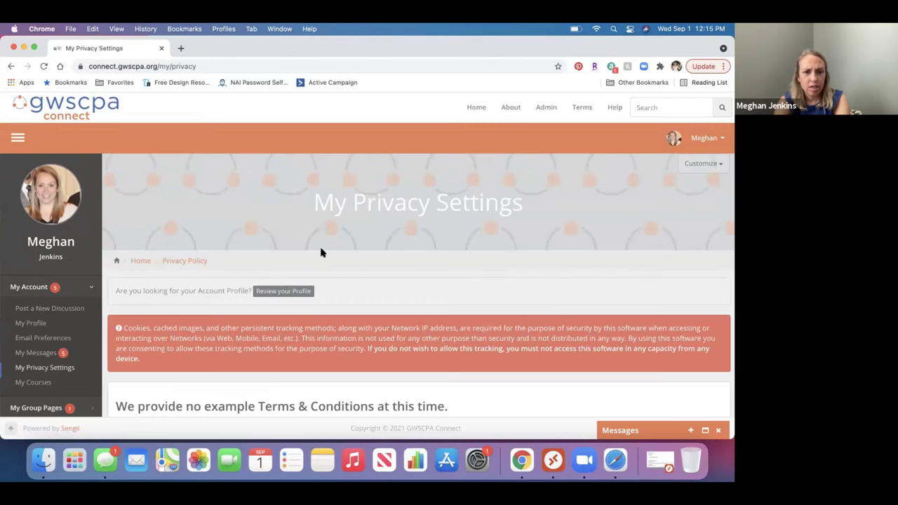
{"action": "scroll", "coordinate": [328, 252], "scroll_direction": "down", "scroll_amount": 4}
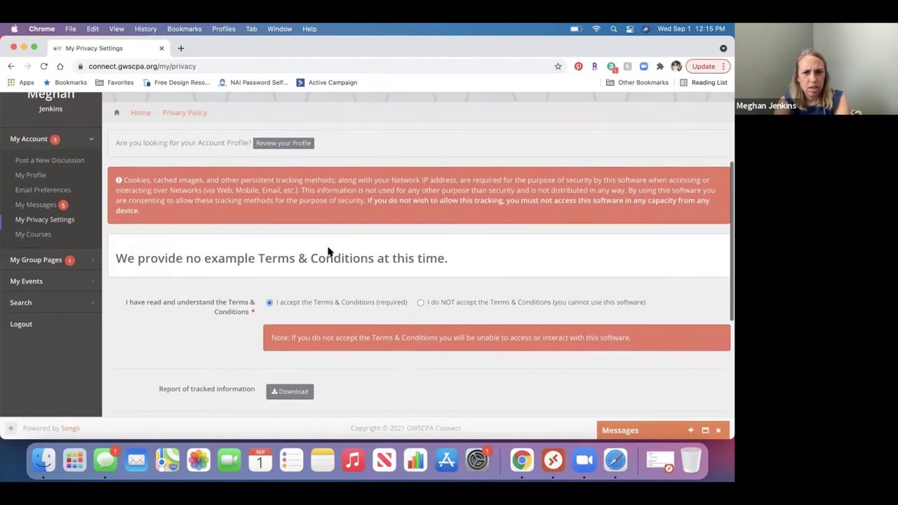
{"action": "scroll", "coordinate": [328, 251], "scroll_direction": "down", "scroll_amount": 4}
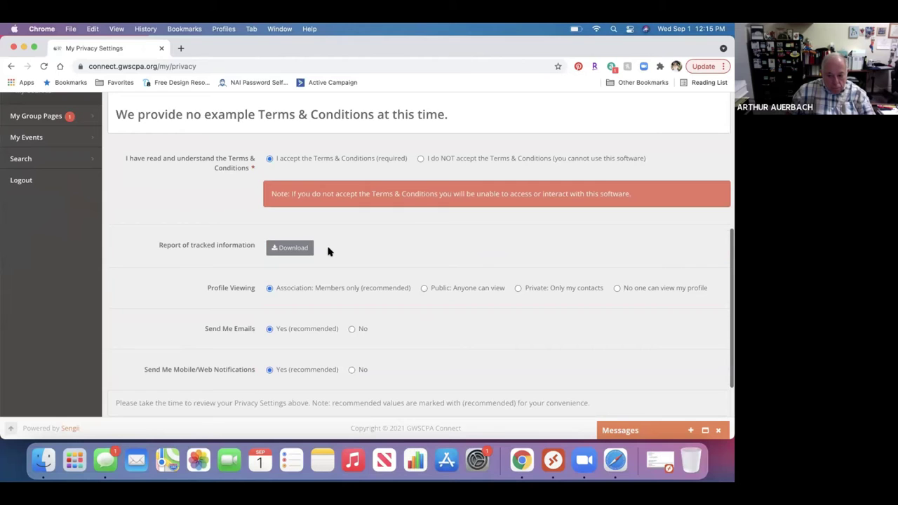
{"action": "scroll", "coordinate": [328, 251], "scroll_direction": "up", "scroll_amount": 3}
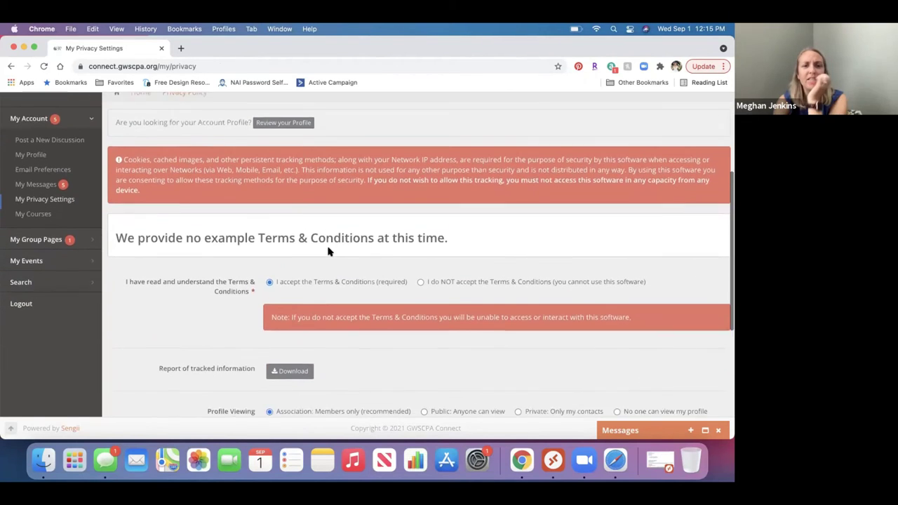
{"action": "scroll", "coordinate": [328, 251], "scroll_direction": "down", "scroll_amount": 5}
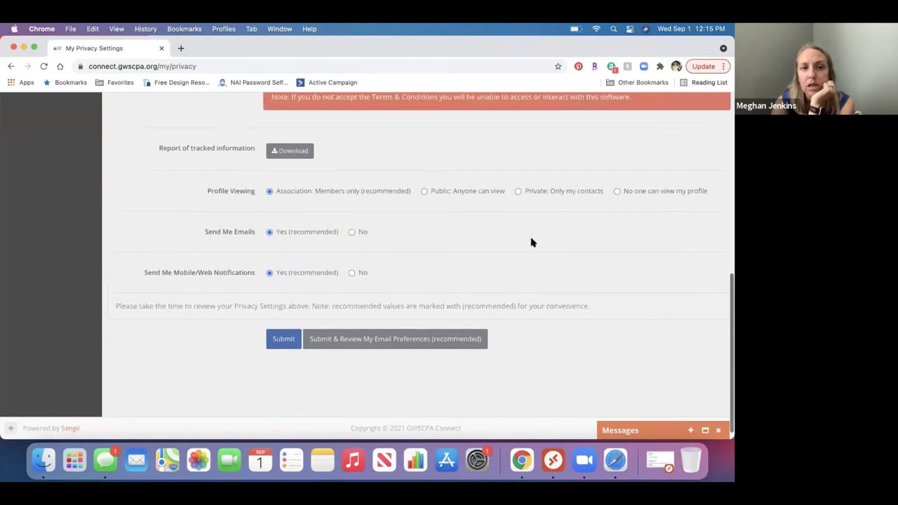
{"action": "scroll", "coordinate": [531, 242], "scroll_direction": "up", "scroll_amount": 3}
{"action": "scroll", "coordinate": [531, 242], "scroll_direction": "up", "scroll_amount": 3}
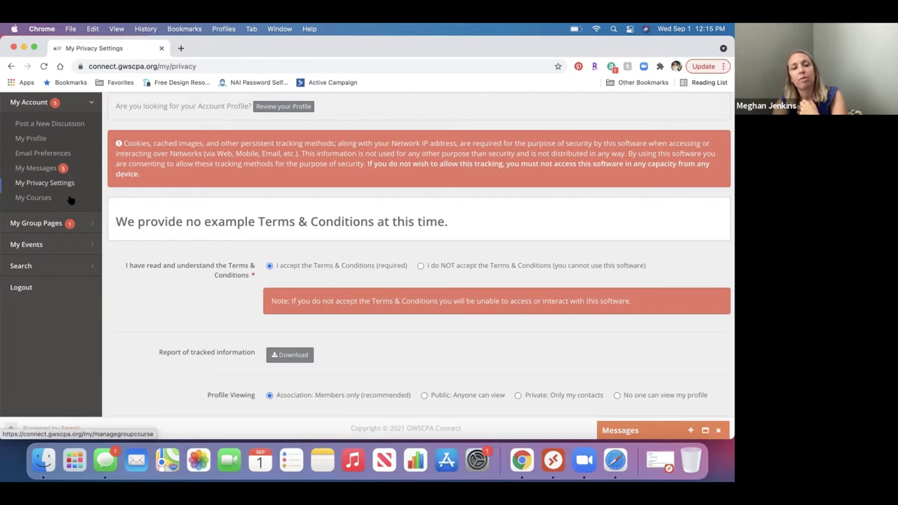
Expand My Group Pages, open My Groups, and scroll its five groups from CPA Study Group to Open Forum
{"action": "left_click", "coordinate": [86, 226]}
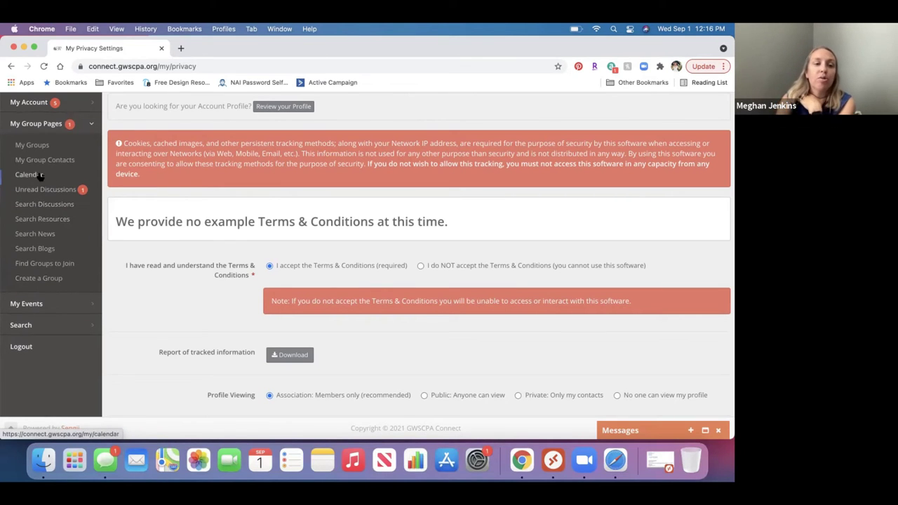
{"action": "left_click", "coordinate": [31, 146]}
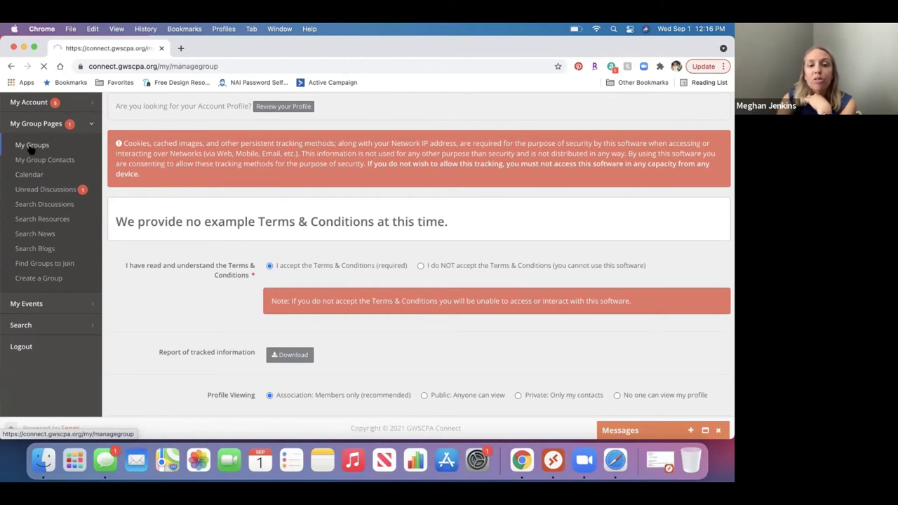
{"action": "scroll", "coordinate": [224, 247], "scroll_direction": "down", "scroll_amount": 1}
{"action": "scroll", "coordinate": [223, 247], "scroll_direction": "down", "scroll_amount": 5}
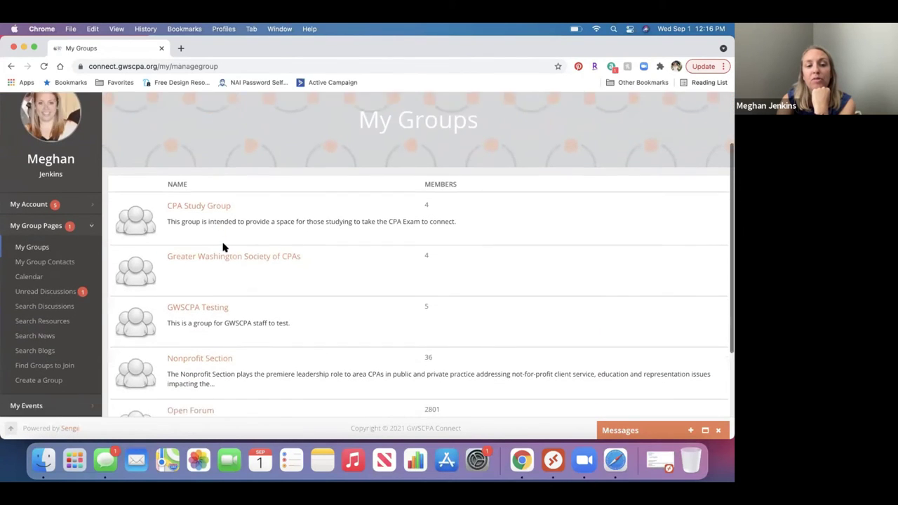
{"action": "scroll", "coordinate": [210, 259], "scroll_direction": "down", "scroll_amount": 1}
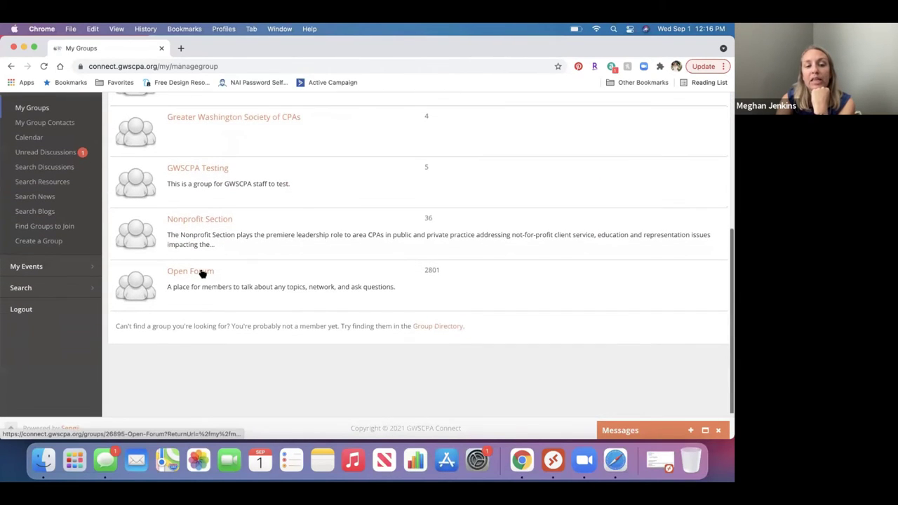
Open the Open Forum group and scroll down to its Discussions list, led by 'Staff Turnover'
{"action": "left_click", "coordinate": [201, 273]}
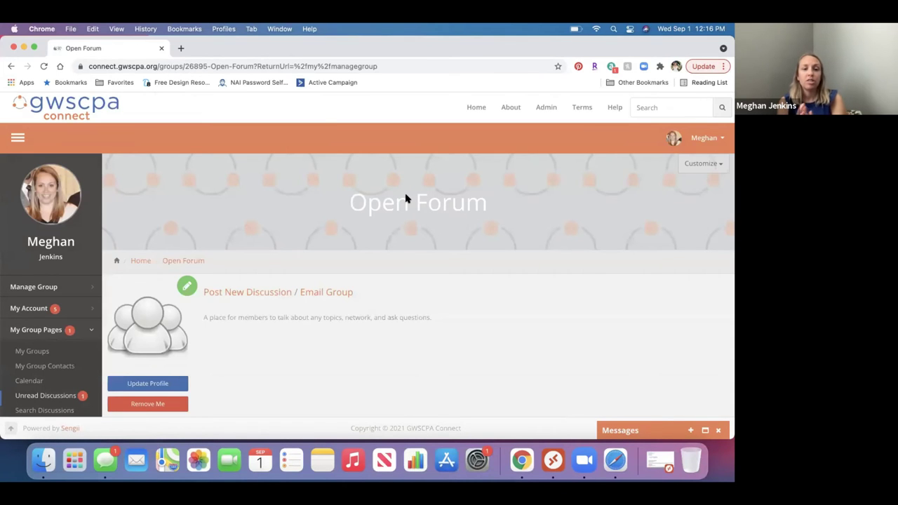
{"action": "scroll", "coordinate": [410, 263], "scroll_direction": "down", "scroll_amount": 5}
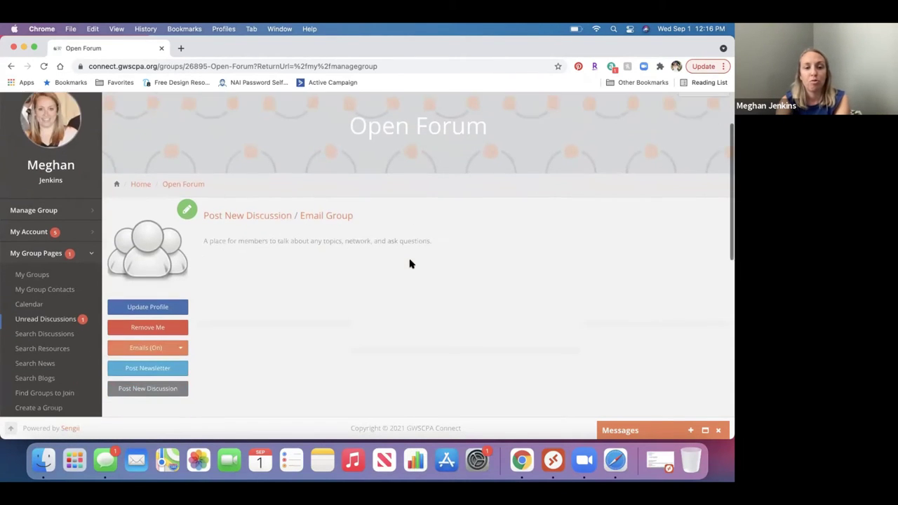
{"action": "scroll", "coordinate": [411, 264], "scroll_direction": "down", "scroll_amount": 7}
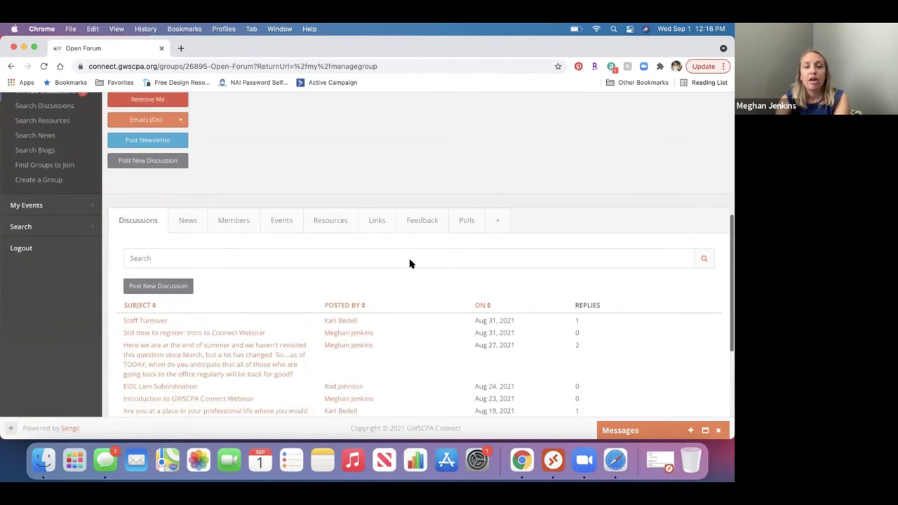
{"action": "scroll", "coordinate": [411, 264], "scroll_direction": "down", "scroll_amount": 2}
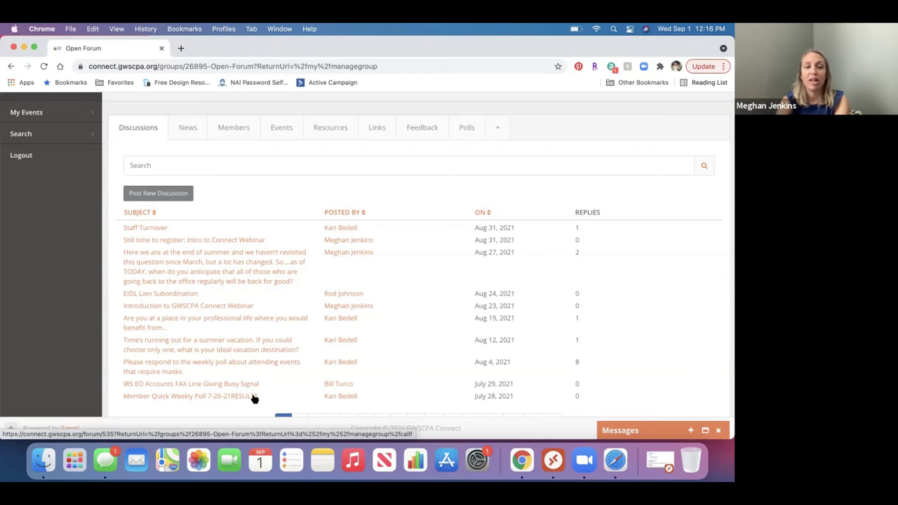
Read the 'Still time to register: Intro to Connect Webinar' post and go back to Open Forum
{"action": "left_click", "coordinate": [239, 244]}
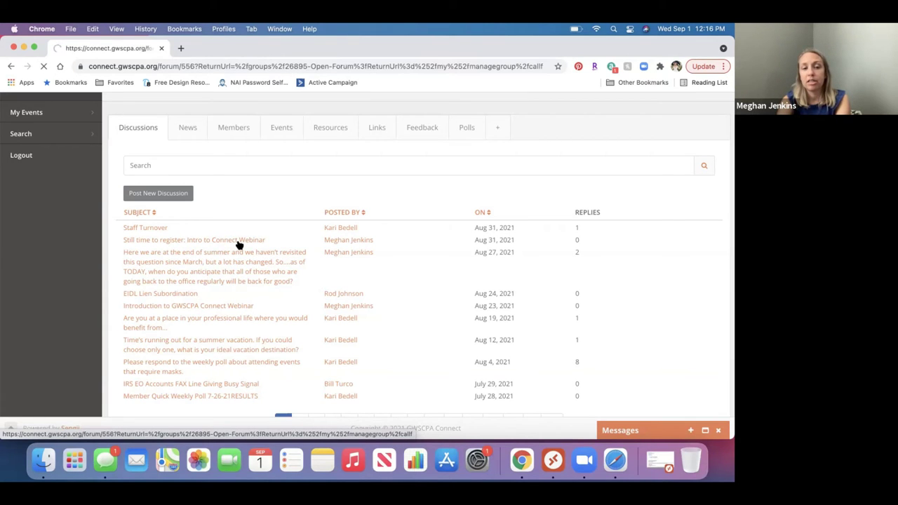
{"action": "scroll", "coordinate": [240, 245], "scroll_direction": "down", "scroll_amount": 4}
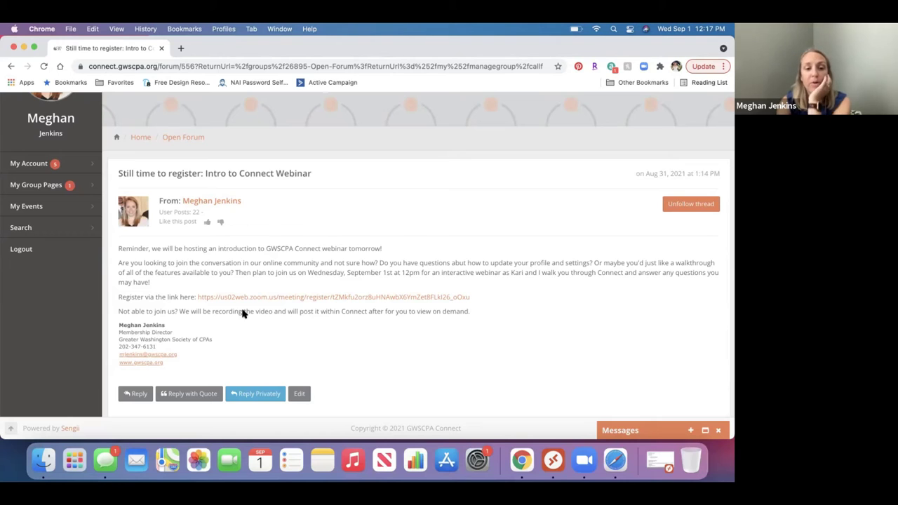
{"action": "left_click", "coordinate": [136, 397]}
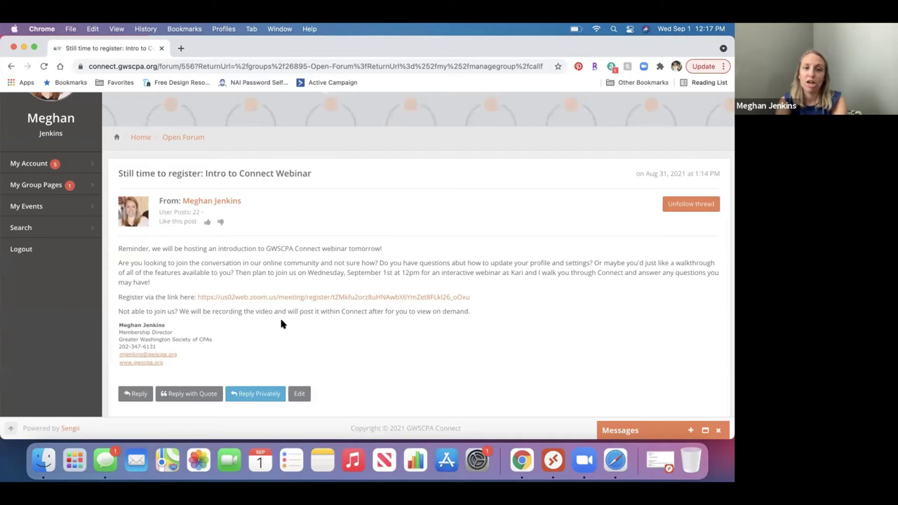
{"action": "scroll", "coordinate": [280, 324], "scroll_direction": "down", "scroll_amount": 3}
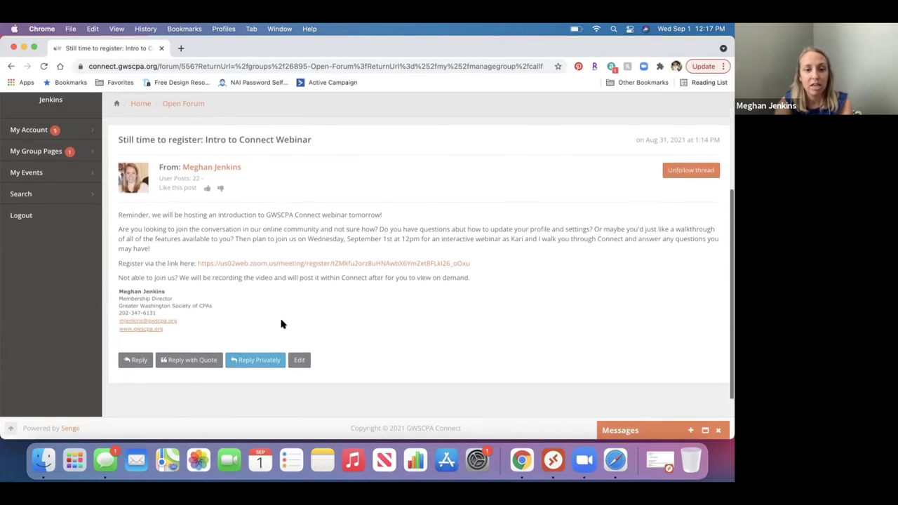
{"action": "scroll", "coordinate": [281, 324], "scroll_direction": "up", "scroll_amount": 4}
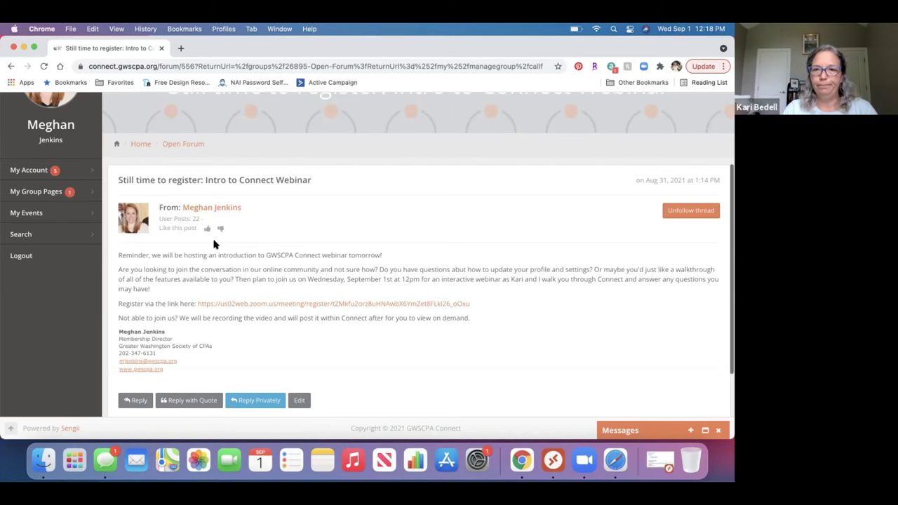
{"action": "scroll", "coordinate": [214, 244], "scroll_direction": "up", "scroll_amount": 2}
{"action": "scroll", "coordinate": [214, 244], "scroll_direction": "down", "scroll_amount": 3}
{"action": "scroll", "coordinate": [197, 191], "scroll_direction": "up", "scroll_amount": 1}
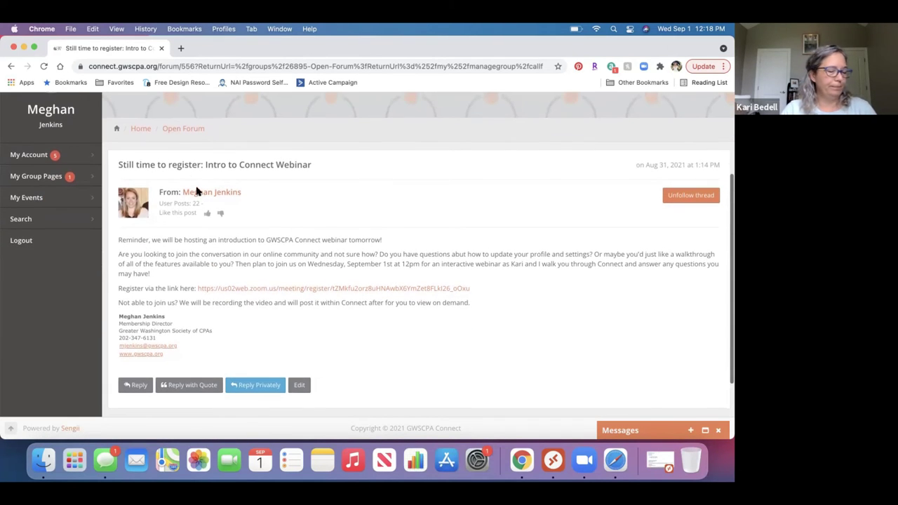
{"action": "left_click", "coordinate": [189, 130]}
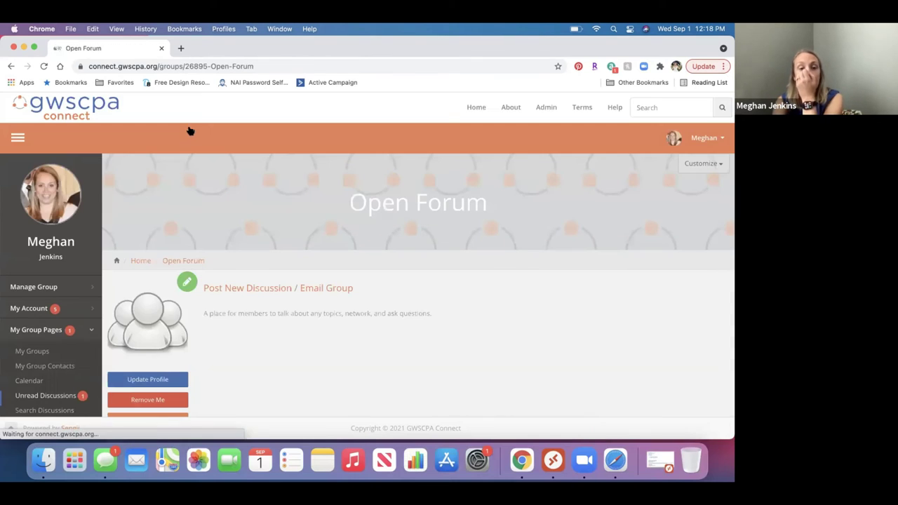
{"action": "scroll", "coordinate": [288, 267], "scroll_direction": "down", "scroll_amount": 4}
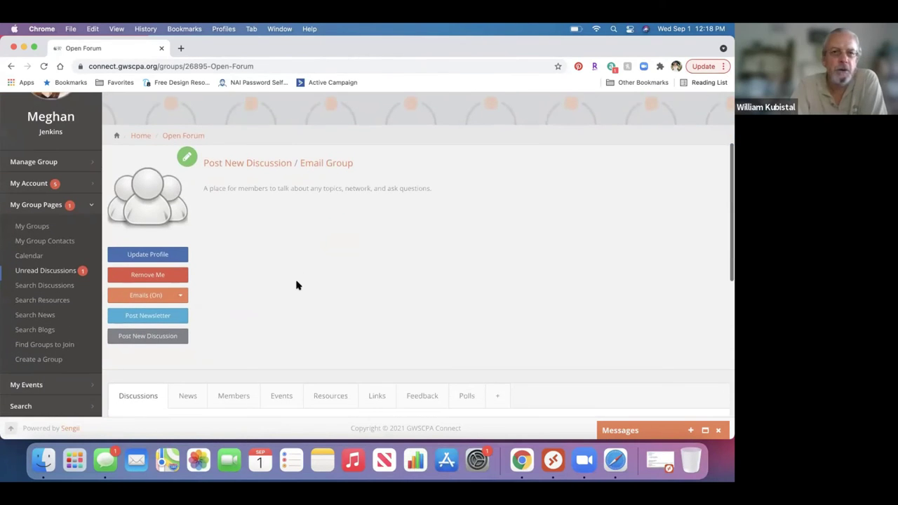
{"action": "scroll", "coordinate": [296, 285], "scroll_direction": "down", "scroll_amount": 5}
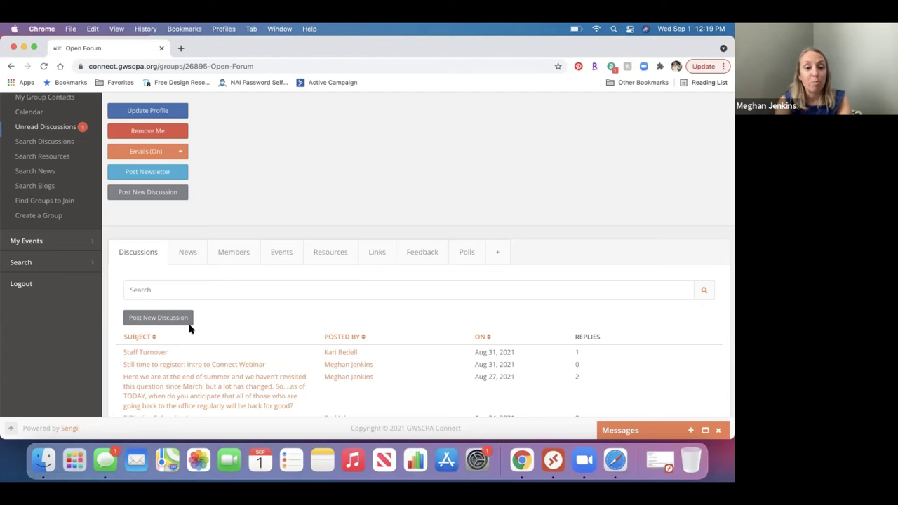
Open the Staff Turnover poll results: Very Concerned 17, Somewhat Concerned 10, Not Really Concerned 13
{"action": "left_click", "coordinate": [153, 355]}
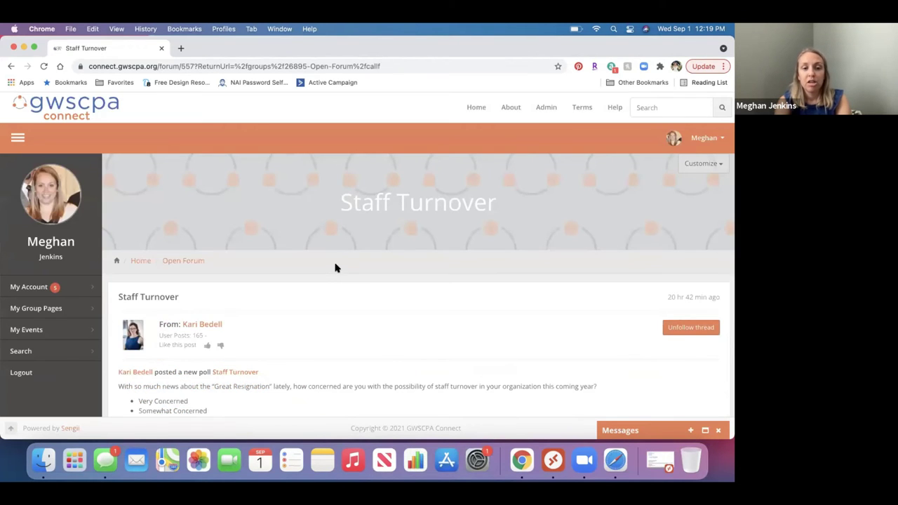
{"action": "scroll", "coordinate": [335, 266], "scroll_direction": "down", "scroll_amount": 3}
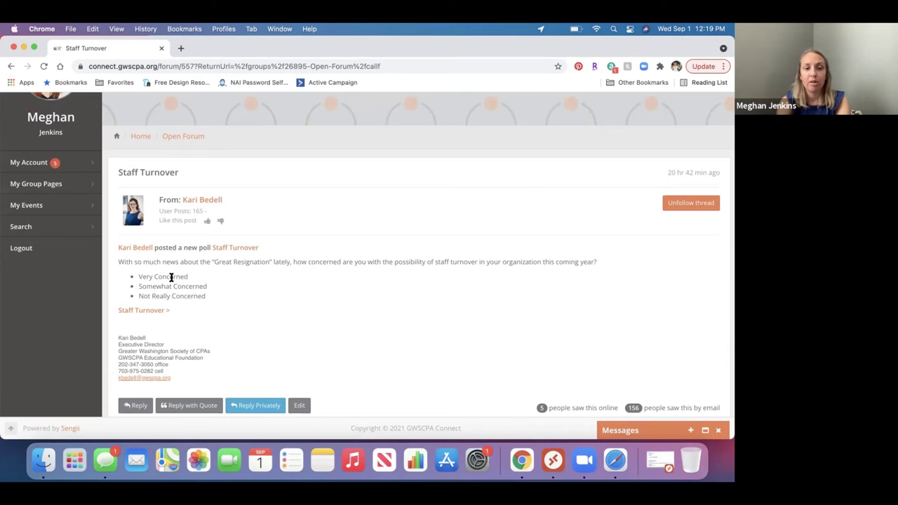
{"action": "left_click", "coordinate": [152, 312]}
{"action": "scroll", "coordinate": [239, 259], "scroll_direction": "down", "scroll_amount": 2}
{"action": "scroll", "coordinate": [238, 260], "scroll_direction": "down", "scroll_amount": 3}
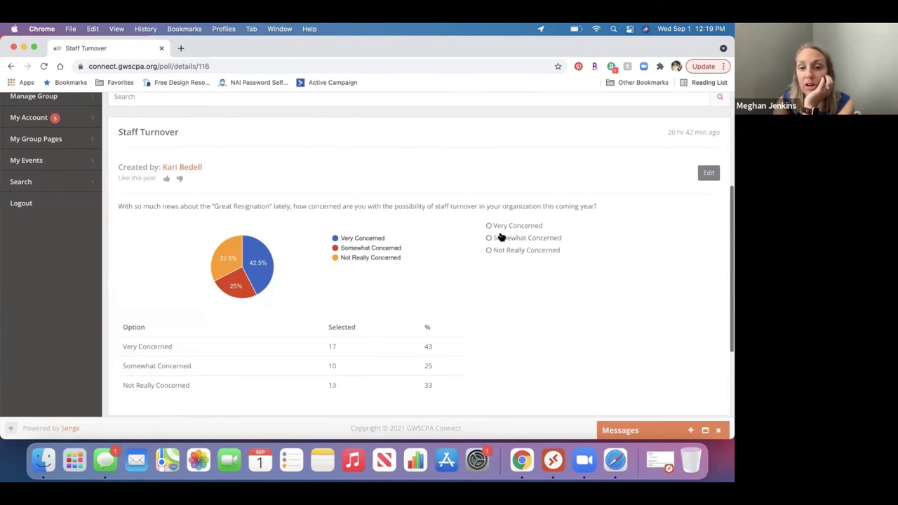
{"action": "scroll", "coordinate": [498, 307], "scroll_direction": "down", "scroll_amount": 1}
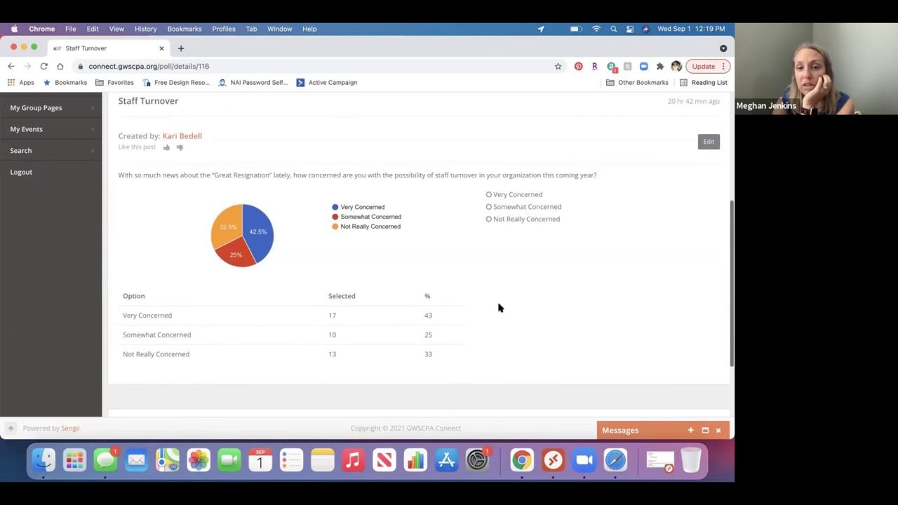
Vote Very Concerned in the Staff Turnover poll, raising it to 18 (44%)
{"action": "left_click", "coordinate": [489, 197]}
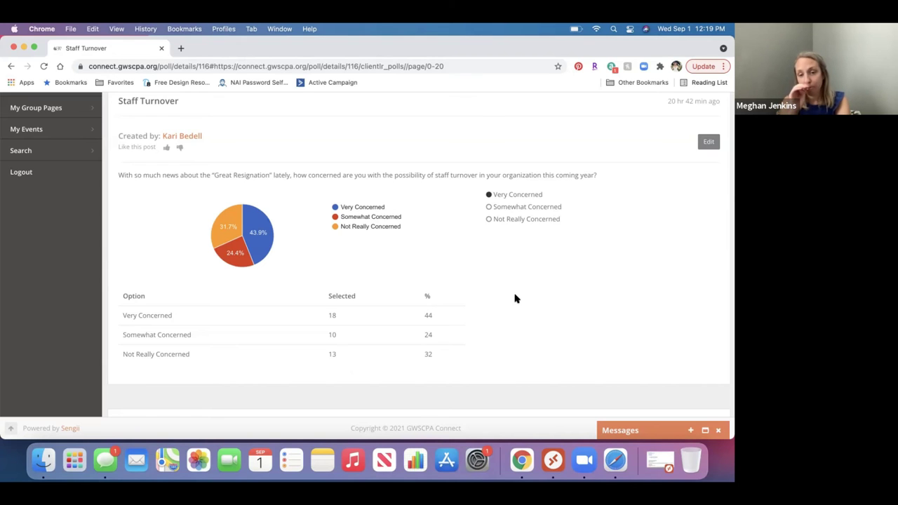
{"action": "scroll", "coordinate": [515, 299], "scroll_direction": "up", "scroll_amount": 3}
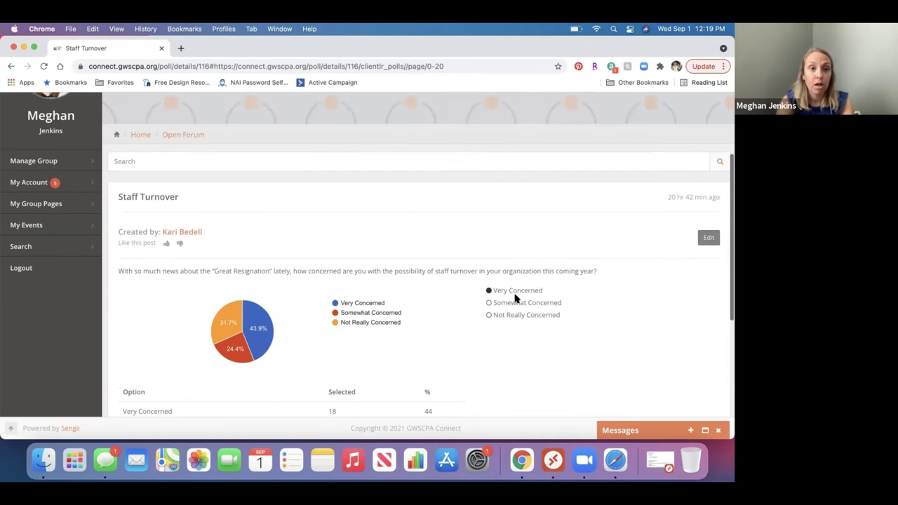
Return to the Open Forum page and scroll to its Discussions, News, Members, Events and Polls tabs
{"action": "left_click", "coordinate": [183, 134]}
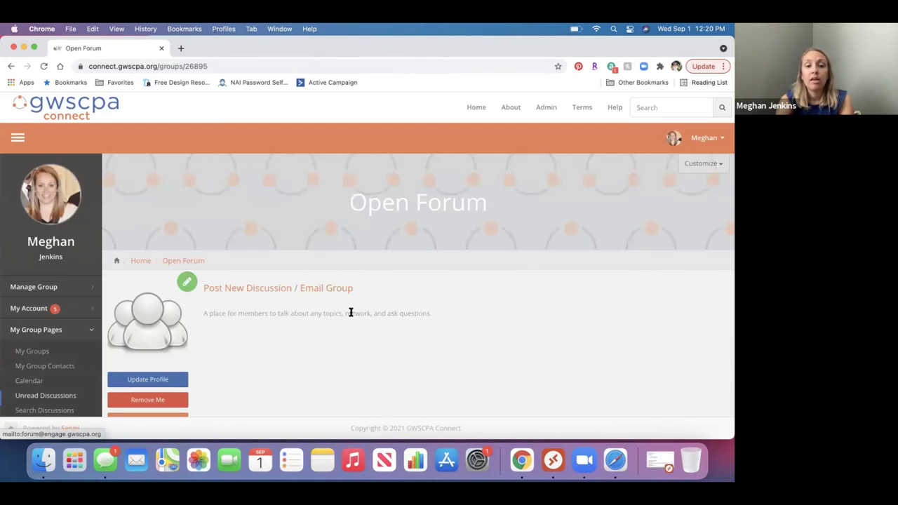
{"action": "scroll", "coordinate": [351, 313], "scroll_direction": "down", "scroll_amount": 2}
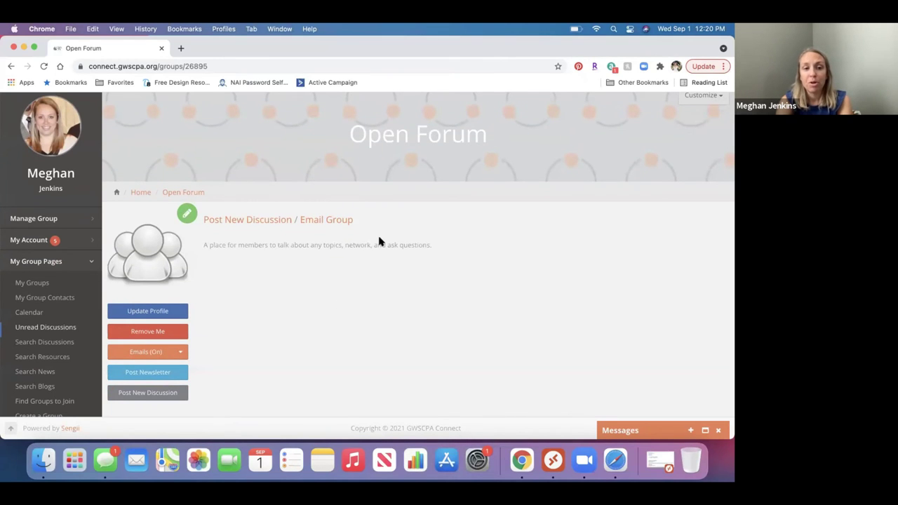
{"action": "scroll", "coordinate": [379, 242], "scroll_direction": "down", "scroll_amount": 4}
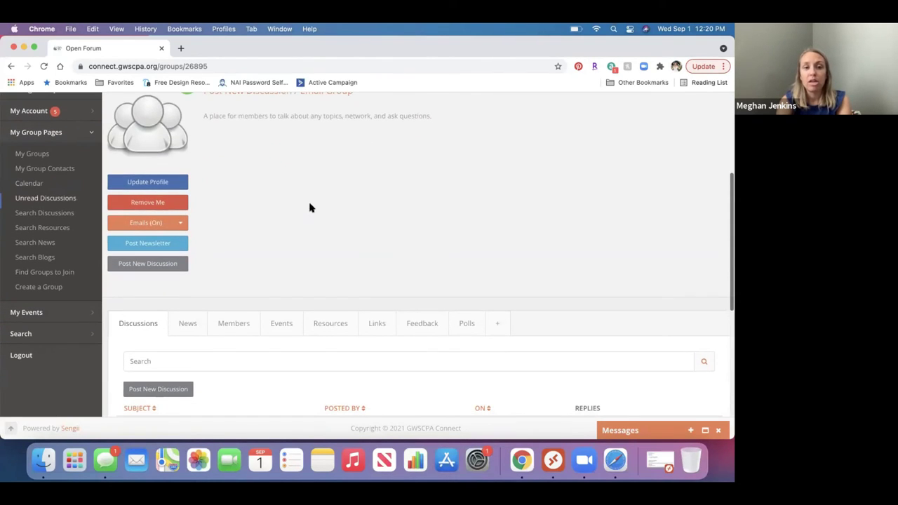
Open the Post a New Discussion form and select its Subject field, then the message body
{"action": "left_click", "coordinate": [151, 267]}
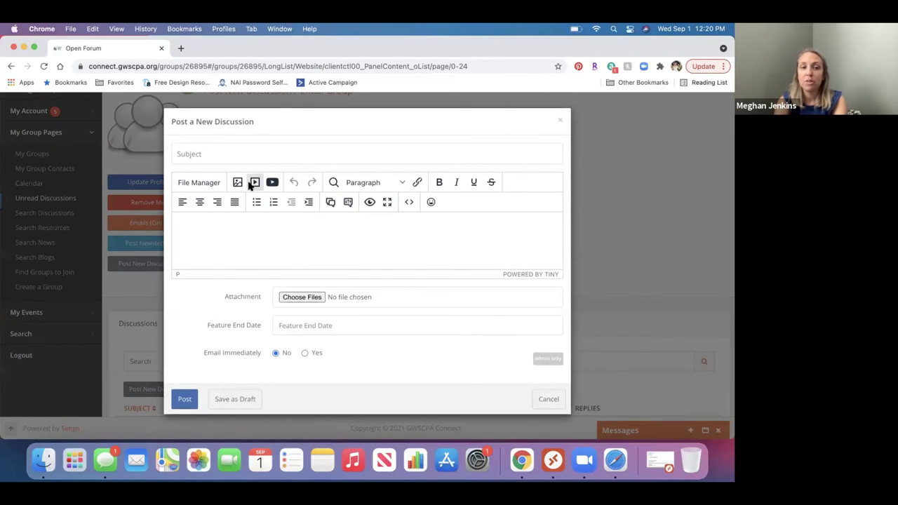
{"action": "left_click", "coordinate": [210, 155]}
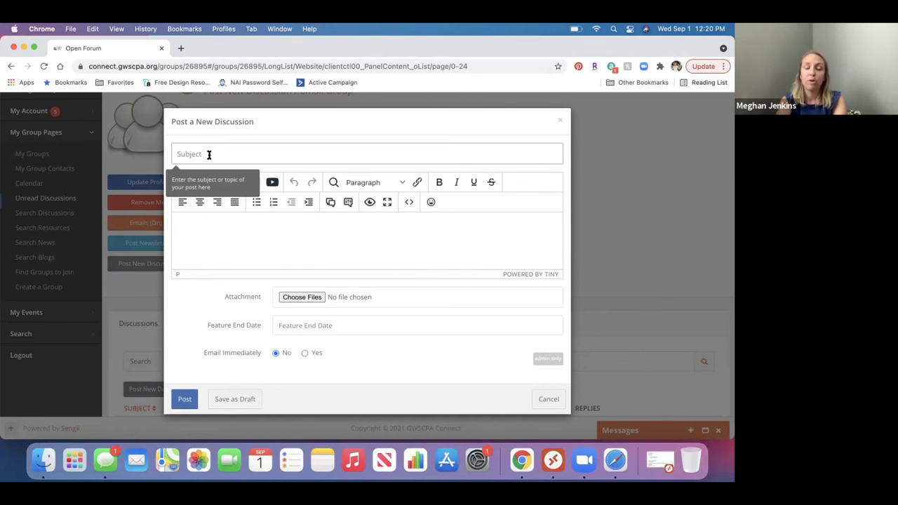
{"action": "left_click", "coordinate": [201, 235]}
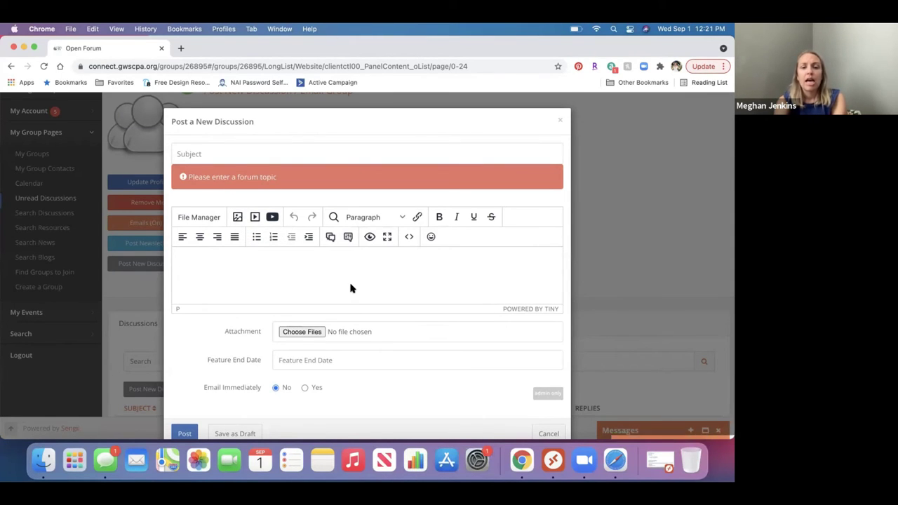
{"action": "scroll", "coordinate": [350, 288], "scroll_direction": "down", "scroll_amount": 1}
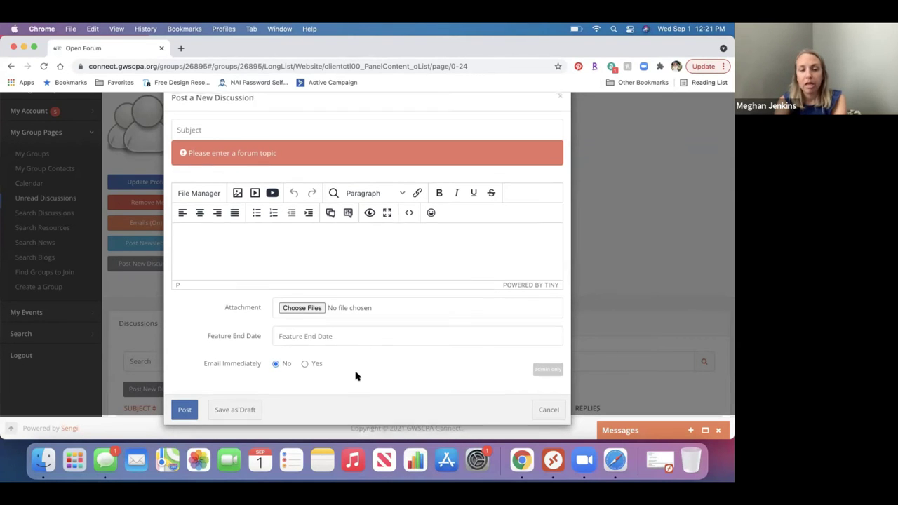
{"action": "scroll", "coordinate": [356, 376], "scroll_direction": "up", "scroll_amount": 1}
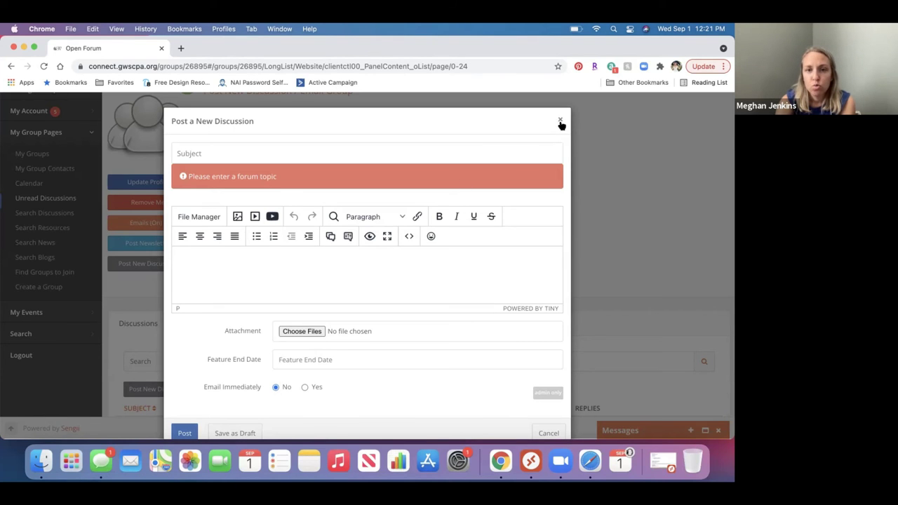
{"action": "scroll", "coordinate": [513, 269], "scroll_direction": "down", "scroll_amount": 2}
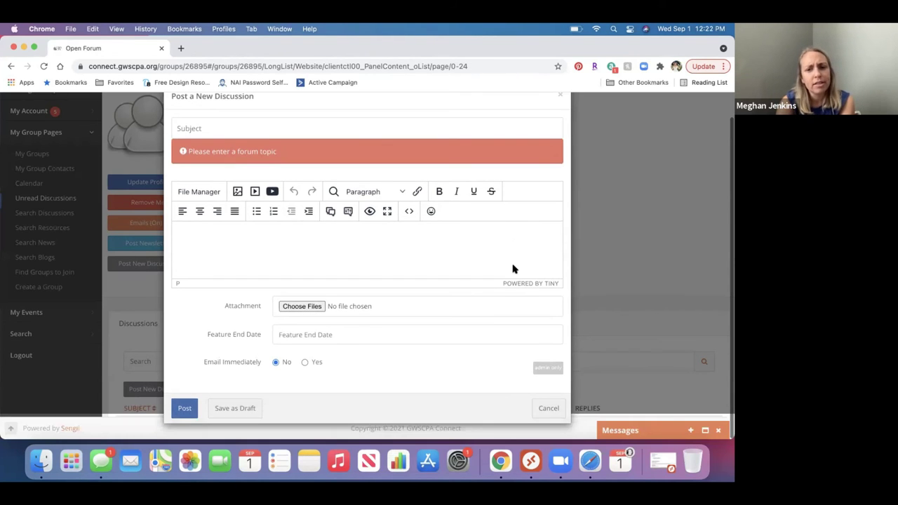
{"action": "scroll", "coordinate": [513, 269], "scroll_direction": "up", "scroll_amount": 2}
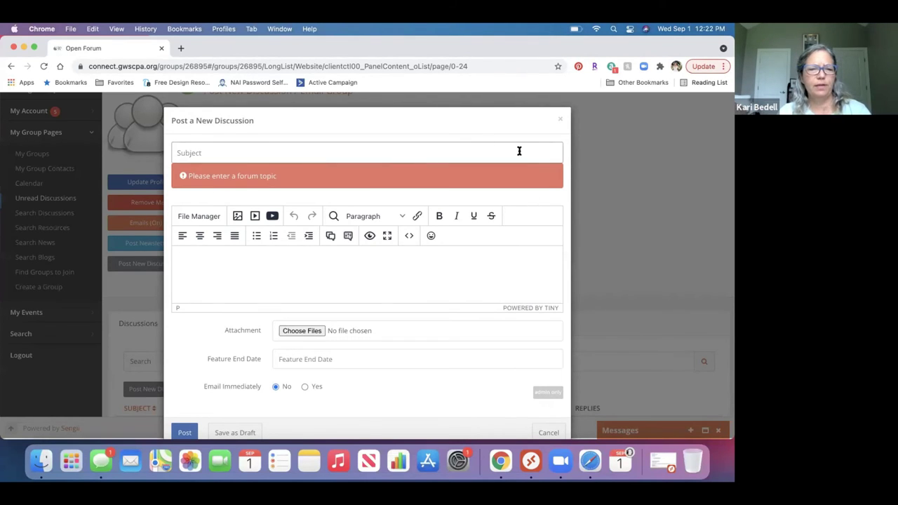
Close the new-discussion form without posting and scroll through the Open Forum group page
{"action": "left_click", "coordinate": [561, 121]}
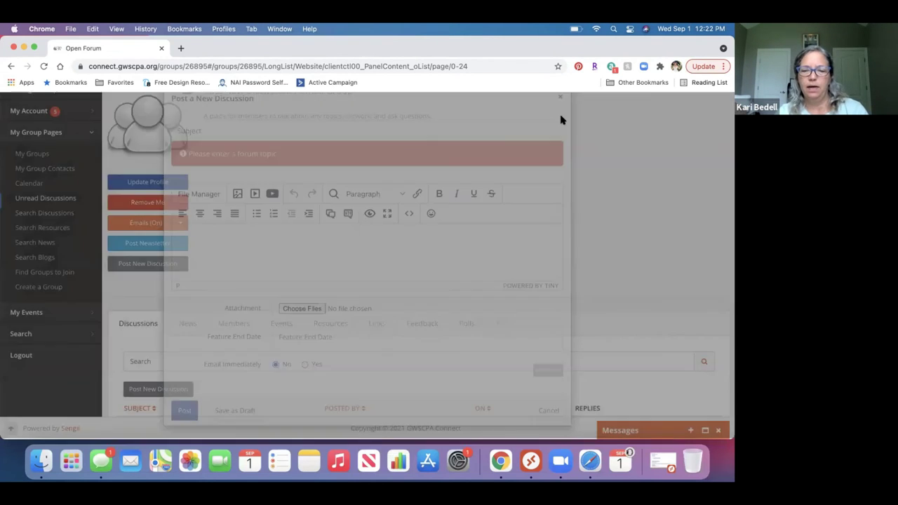
{"action": "scroll", "coordinate": [500, 225], "scroll_direction": "down", "scroll_amount": 2}
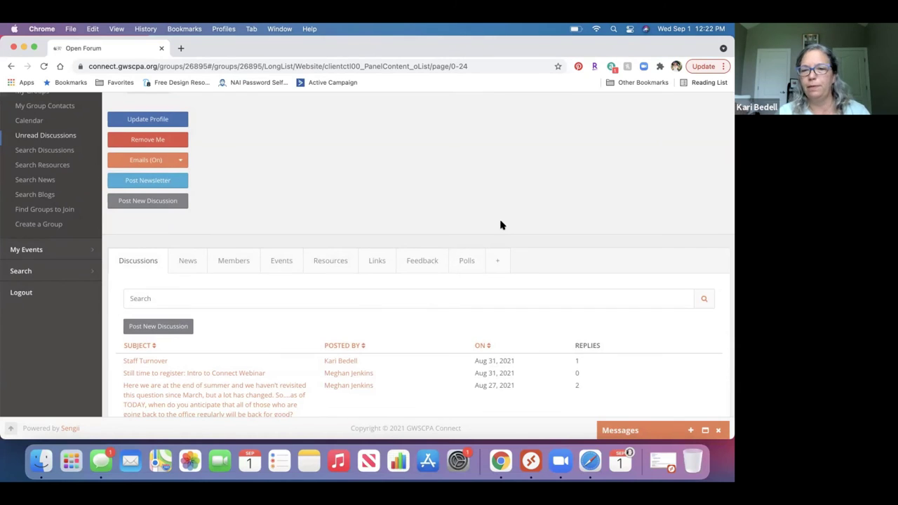
{"action": "scroll", "coordinate": [501, 225], "scroll_direction": "down", "scroll_amount": 2}
{"action": "scroll", "coordinate": [501, 224], "scroll_direction": "up", "scroll_amount": 2}
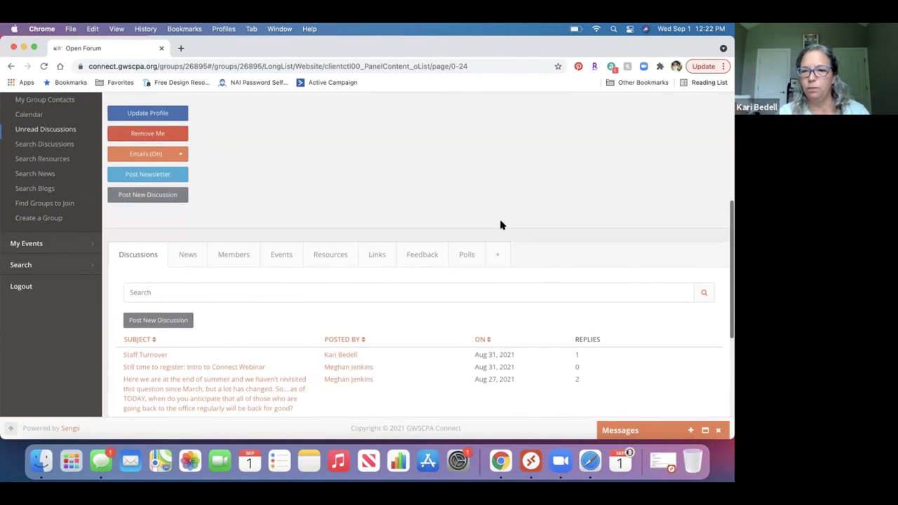
{"action": "scroll", "coordinate": [501, 225], "scroll_direction": "up", "scroll_amount": 2}
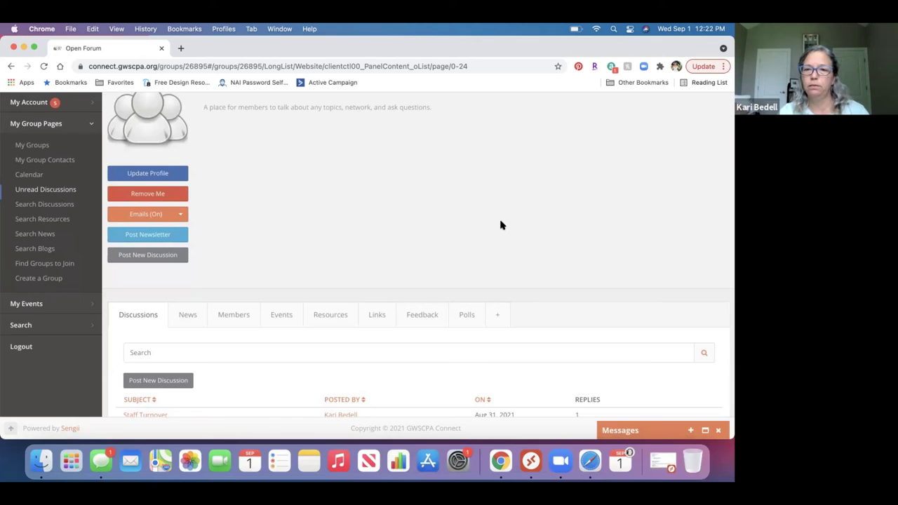
{"action": "scroll", "coordinate": [484, 285], "scroll_direction": "down", "scroll_amount": 2}
View the group's News and Members tabs, then Resources showing Miscellaneous and House and Senate staff
{"action": "left_click", "coordinate": [195, 278]}
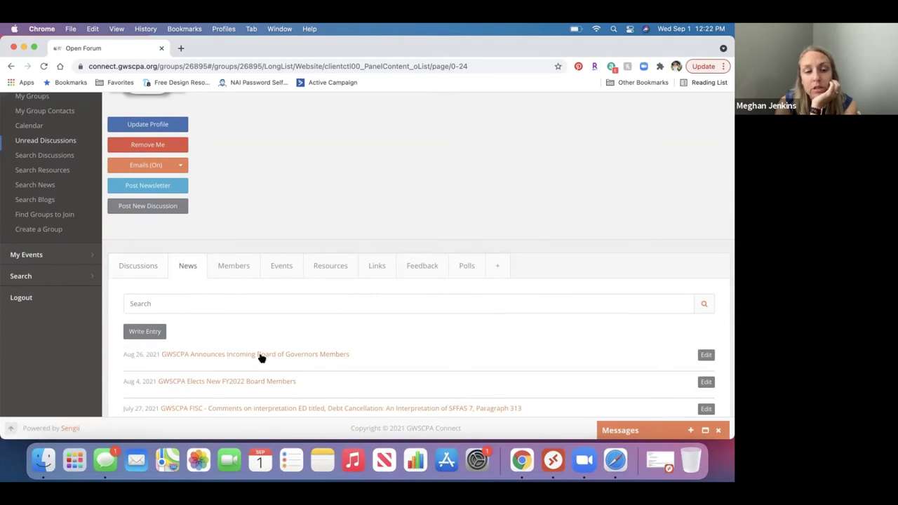
{"action": "left_click", "coordinate": [236, 266]}
{"action": "scroll", "coordinate": [301, 308], "scroll_direction": "down", "scroll_amount": 2}
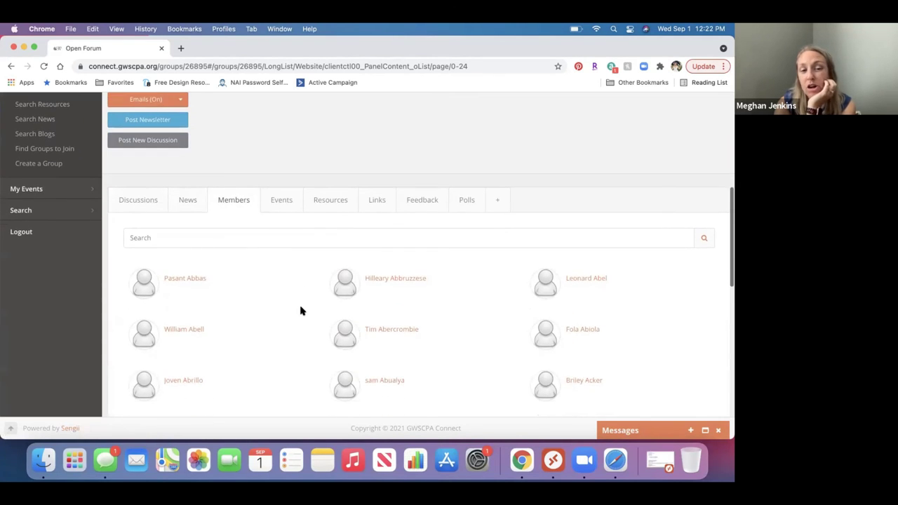
{"action": "left_click", "coordinate": [251, 232]}
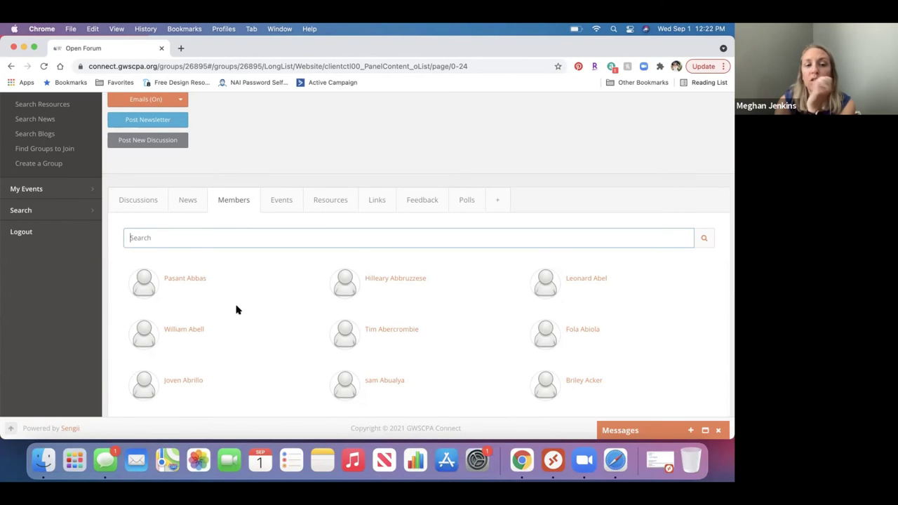
{"action": "scroll", "coordinate": [237, 306], "scroll_direction": "down", "scroll_amount": 3}
{"action": "scroll", "coordinate": [236, 307], "scroll_direction": "up", "scroll_amount": 2}
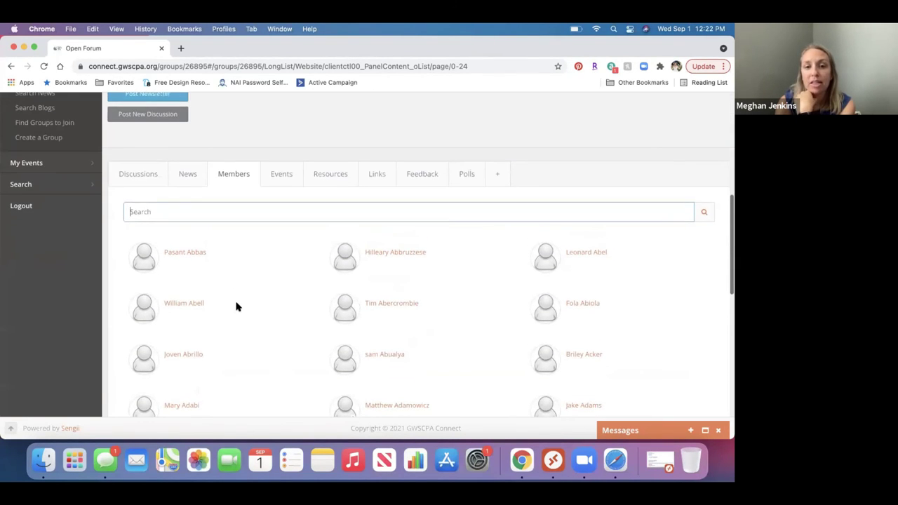
{"action": "left_click", "coordinate": [336, 176]}
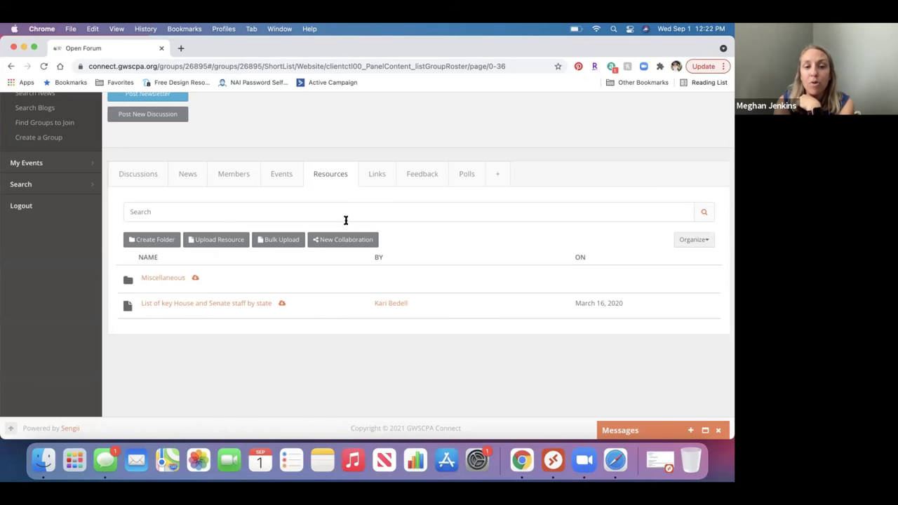
Show the Open Forum Polls tab listing 'Staff Turnover' and 'Results: Back to Work Plan'
{"action": "left_click", "coordinate": [460, 179]}
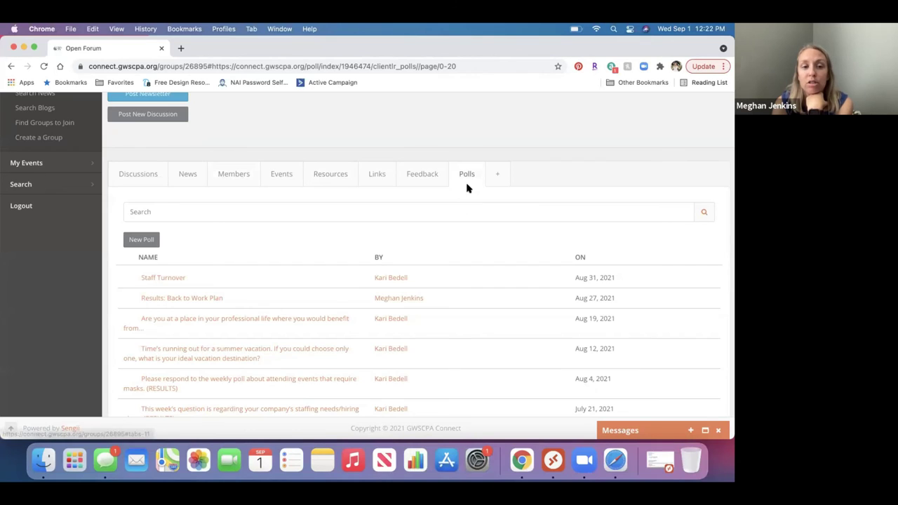
{"action": "scroll", "coordinate": [442, 303], "scroll_direction": "down", "scroll_amount": 4}
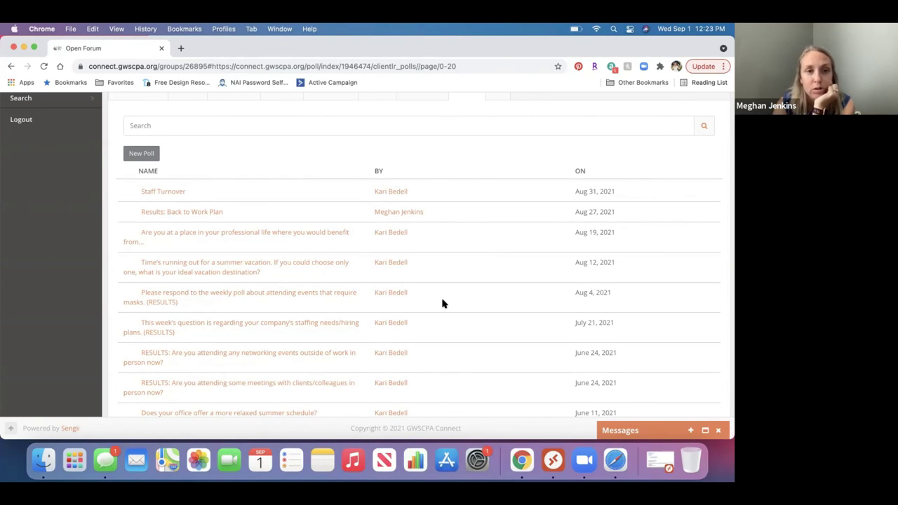
{"action": "scroll", "coordinate": [442, 303], "scroll_direction": "up", "scroll_amount": 5}
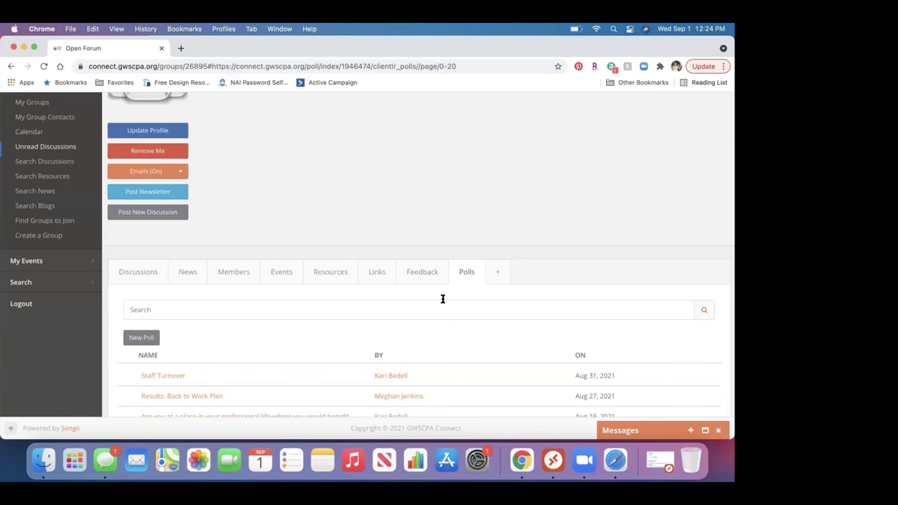
{"action": "scroll", "coordinate": [443, 299], "scroll_direction": "up", "scroll_amount": 5}
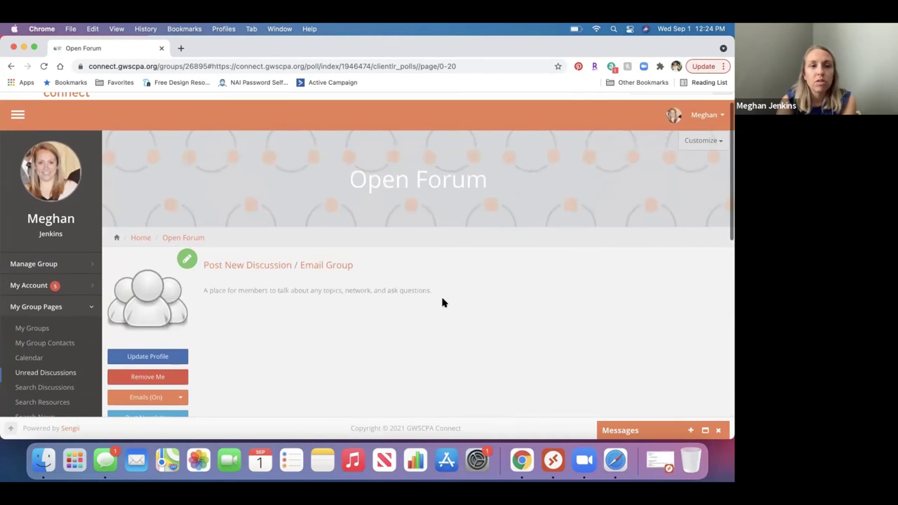
{"action": "scroll", "coordinate": [443, 303], "scroll_direction": "up", "scroll_amount": 2}
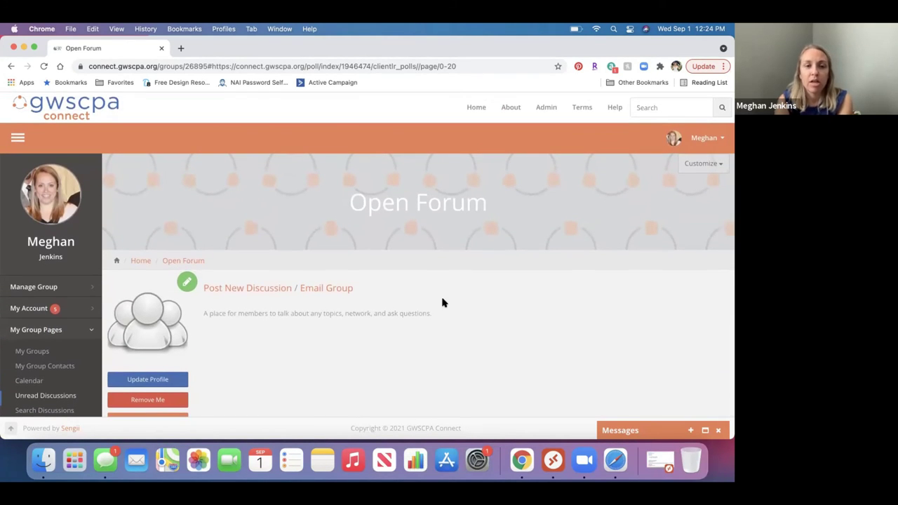